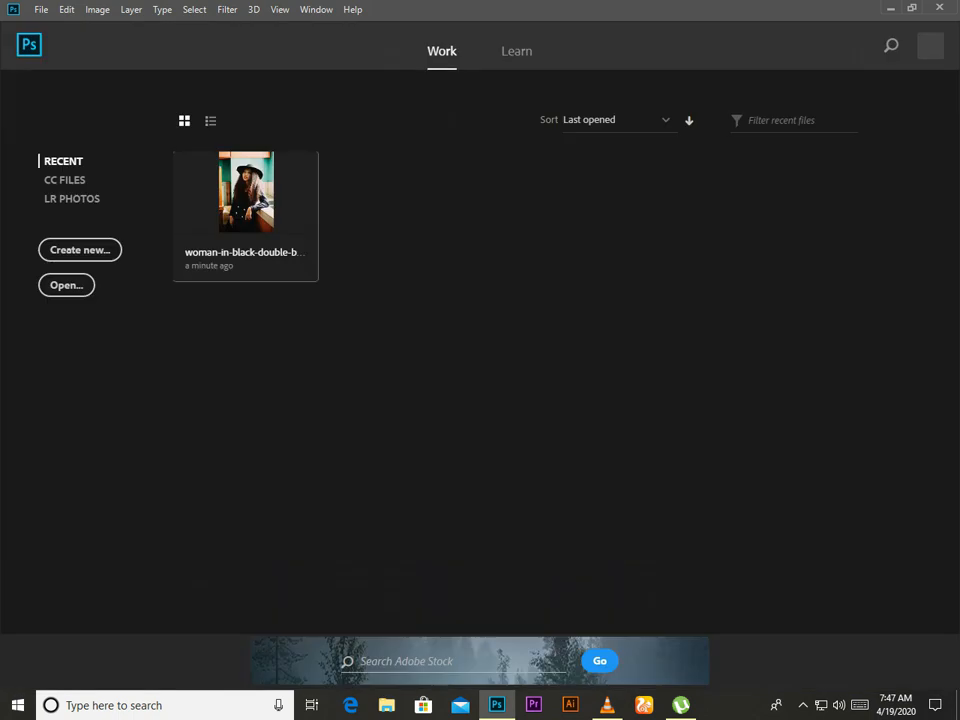
# Step: Open the recent photo of the woman in the black hat and quick-select her hat, face, hair and upper body
pyautogui.click(245, 205)
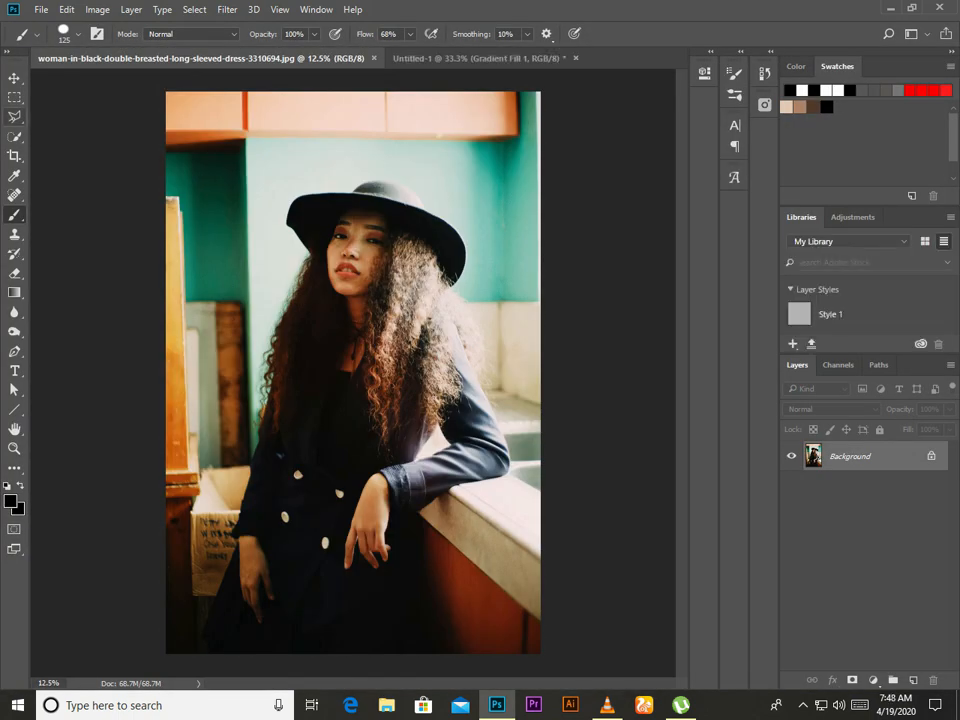
pyautogui.press('w')
pyautogui.hotkey('ctrl', '+')
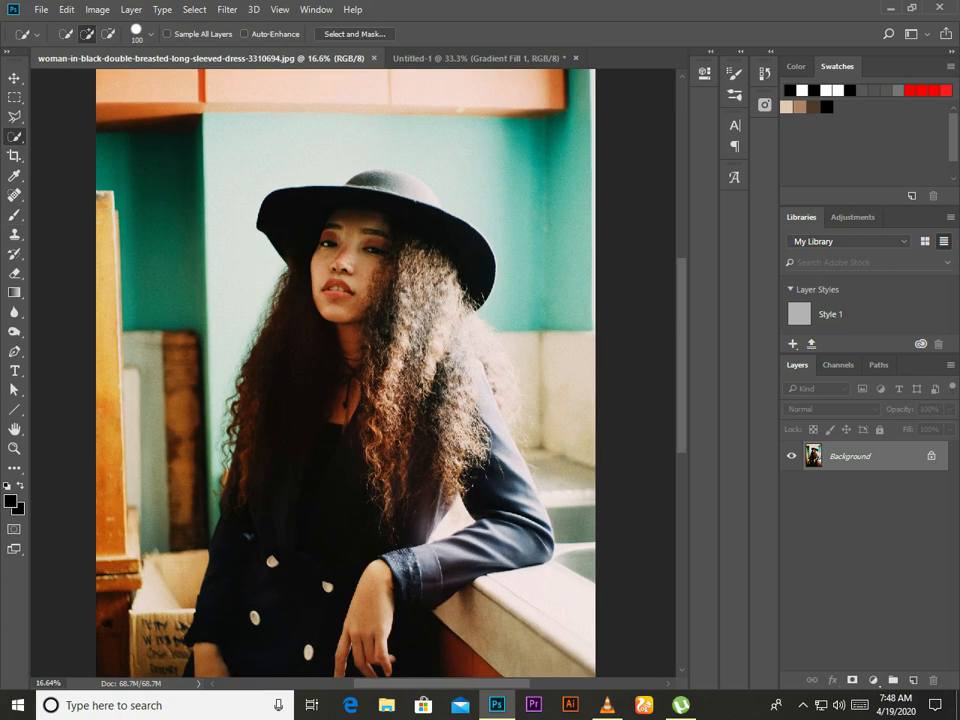
pyautogui.moveTo(310, 208)
pyautogui.mouseDown()
pyautogui.moveTo(410, 215)
pyautogui.moveTo(420, 192)
pyautogui.mouseUp()
pyautogui.moveTo(408, 250); pyautogui.dragTo(482, 405)
pyautogui.moveTo(330, 252)
pyautogui.mouseDown()
pyautogui.moveTo(268, 428)
pyautogui.moveTo(287, 472)
pyautogui.moveTo(338, 535)
pyautogui.mouseUp()
pyautogui.moveTo(424, 492); pyautogui.dragTo(474, 478)
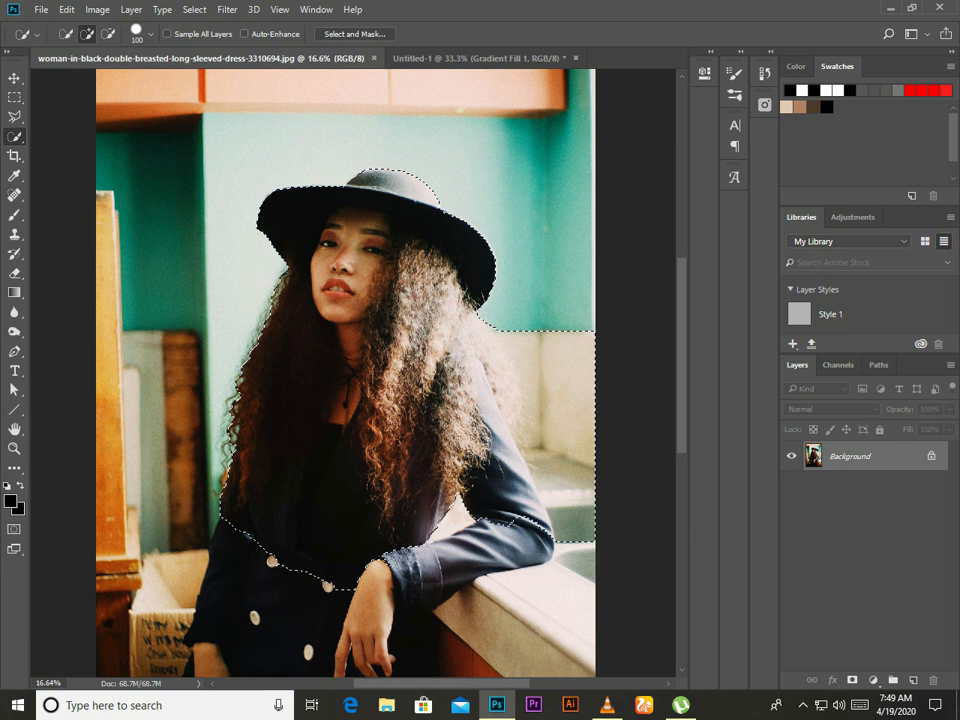
# Step: Subtract the lower torso, the wall beside her shoulder and the lower sleeve from the selection, leaving a head-and-shoulders outline
pyautogui.moveTo(346, 572)
pyautogui.mouseDown()
pyautogui.moveTo(328, 548)
pyautogui.moveTo(252, 518)
pyautogui.mouseUp()
pyautogui.moveTo(368, 518)
pyautogui.mouseDown()
pyautogui.moveTo(410, 514)
pyautogui.moveTo(418, 528)
pyautogui.mouseUp()
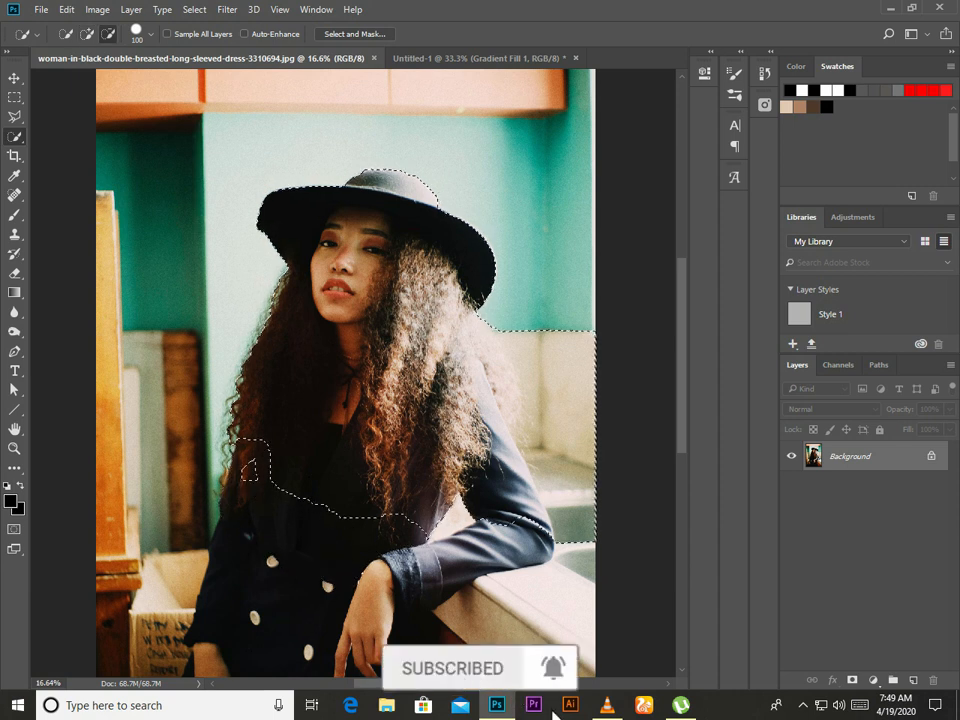
pyautogui.moveTo(298, 492); pyautogui.dragTo(430, 520)
pyautogui.moveTo(292, 498); pyautogui.dragTo(352, 498)
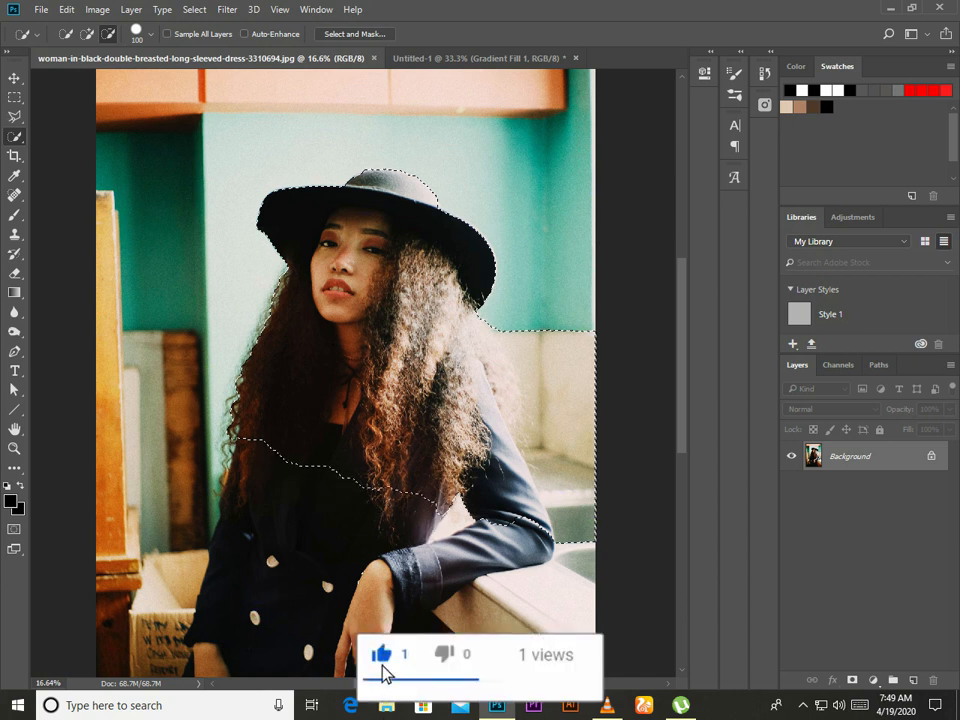
pyautogui.moveTo(574, 365)
pyautogui.mouseDown()
pyautogui.moveTo(570, 450)
pyautogui.moveTo(528, 396)
pyautogui.moveTo(510, 350)
pyautogui.moveTo(474, 324)
pyautogui.moveTo(470, 334)
pyautogui.mouseUp()
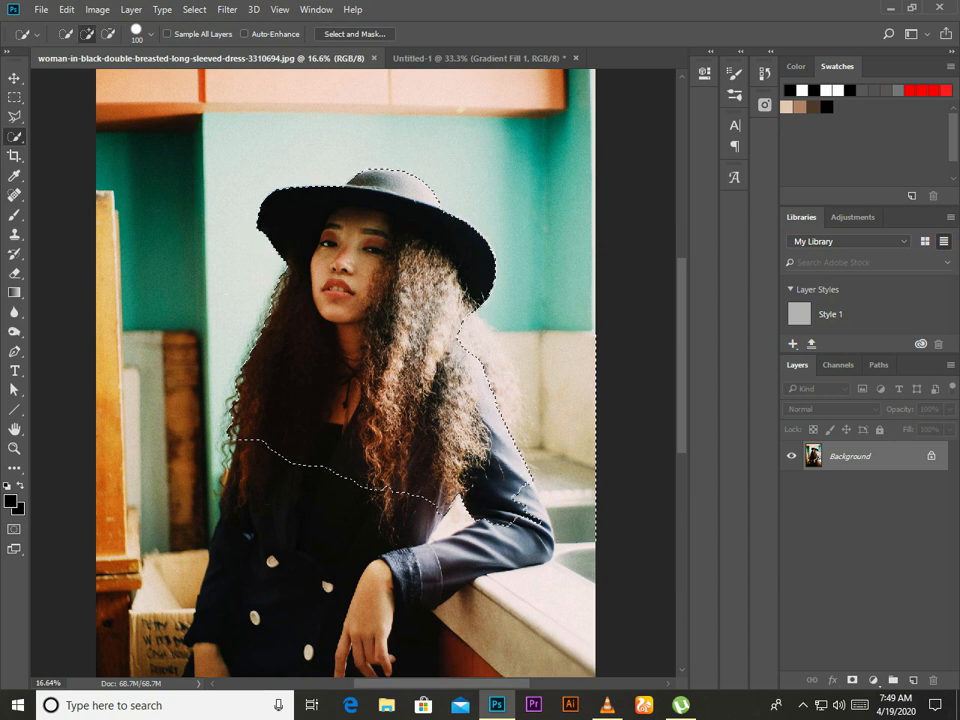
pyautogui.moveTo(505, 510)
pyautogui.mouseDown()
pyautogui.moveTo(285, 472)
pyautogui.moveTo(240, 448)
pyautogui.moveTo(246, 430)
pyautogui.mouseUp()
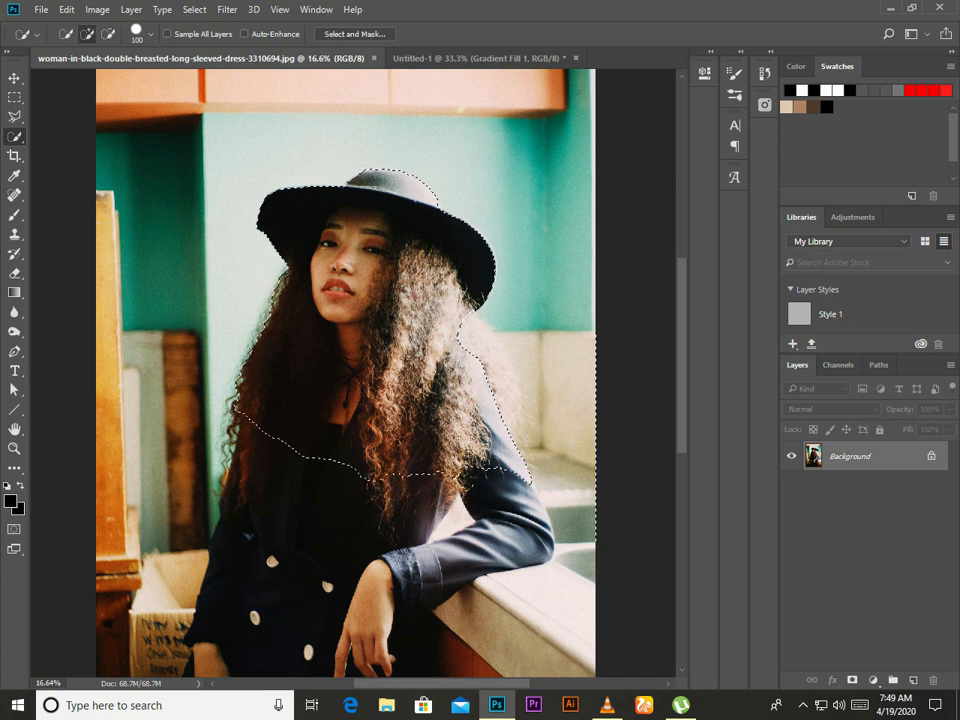
# Step: Copy the selected head and shoulders to a new layer and hide the Background layer
pyautogui.press('v')
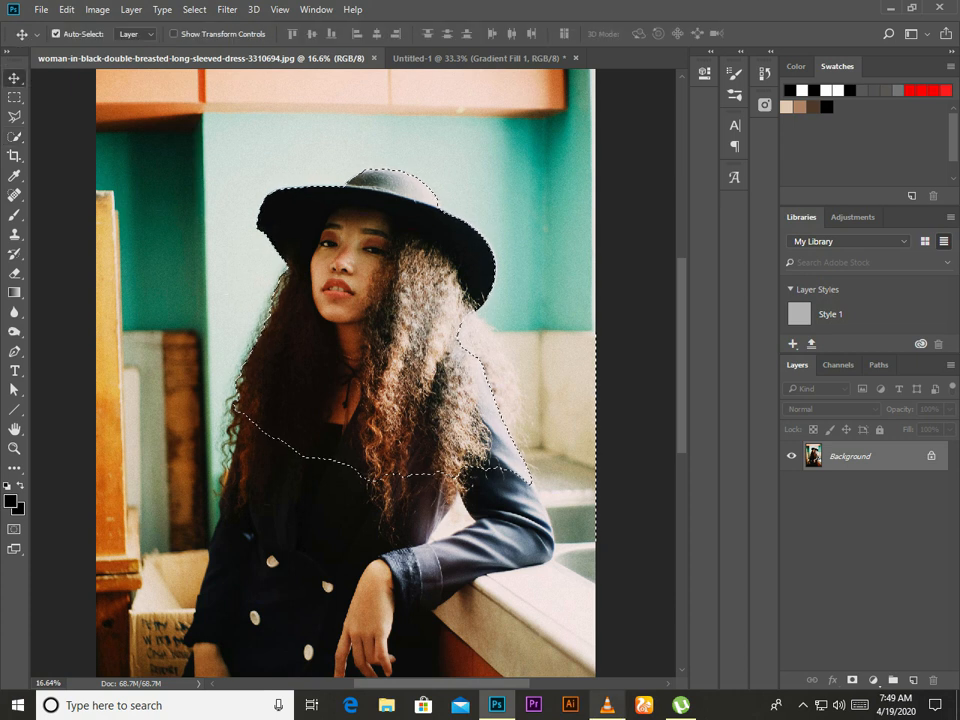
pyautogui.hotkey('ctrl', 'j')
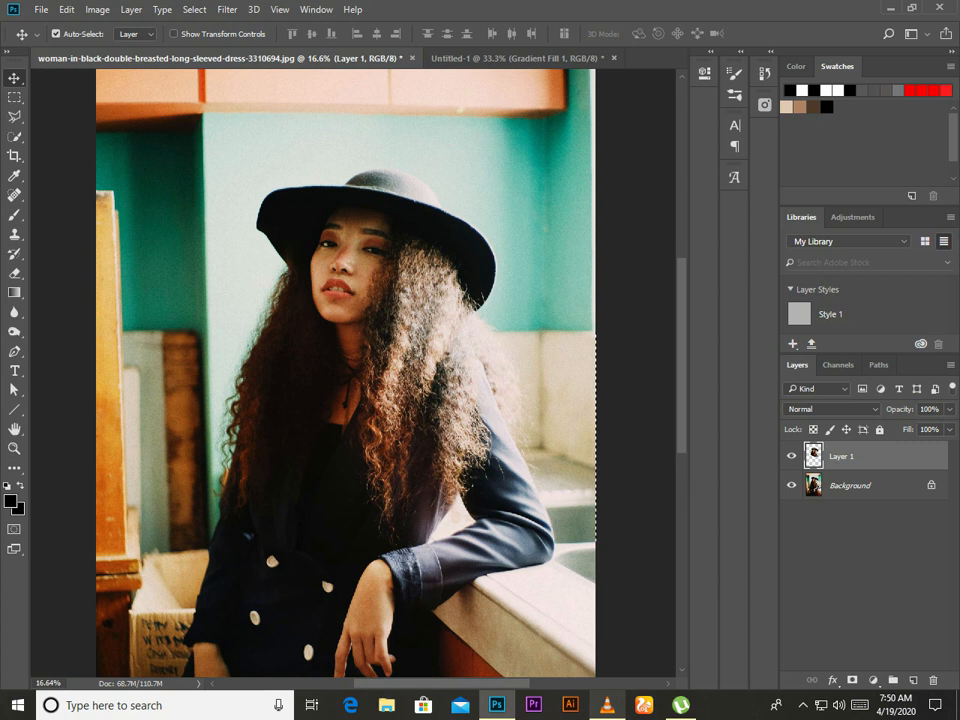
pyautogui.click(791, 485)
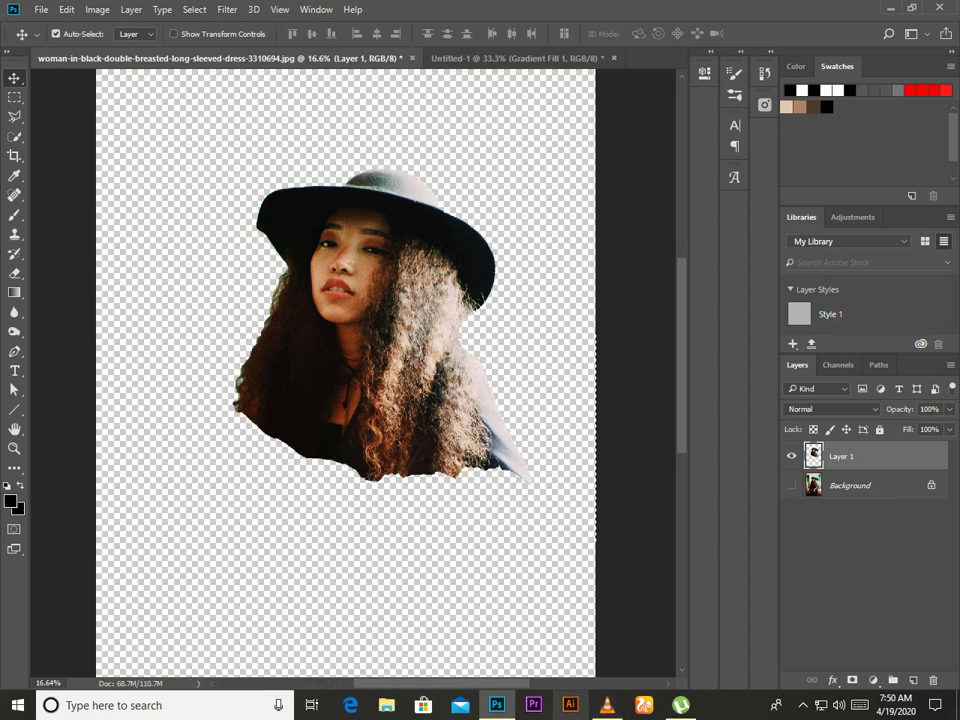
# Step: Apply a Threshold adjustment to the cut-out portrait with a threshold level of 73
pyautogui.click(97, 9)
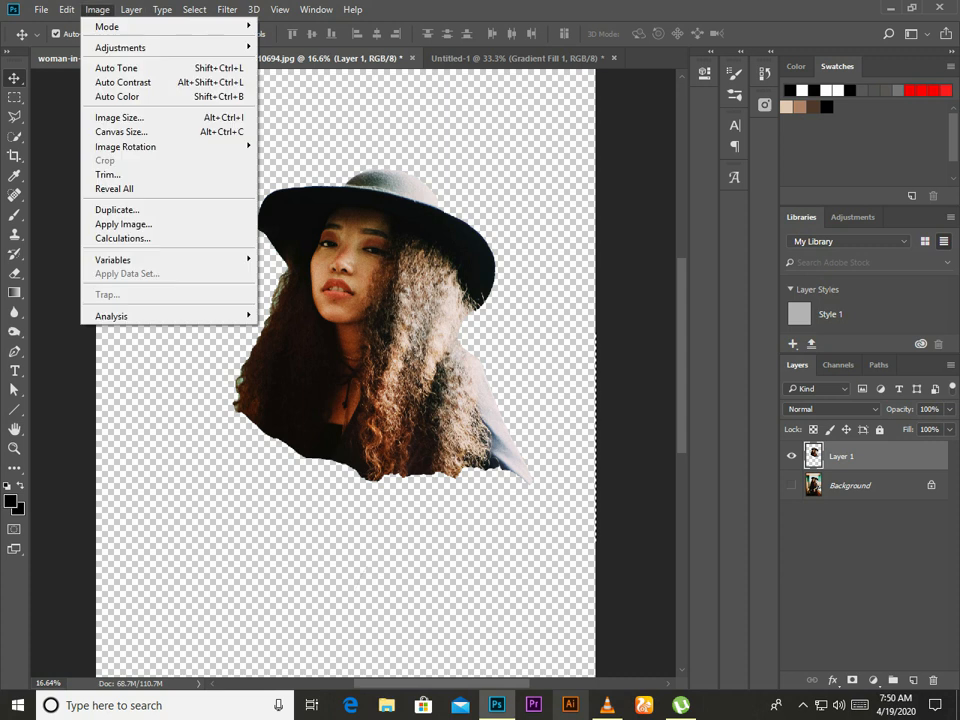
pyautogui.moveTo(150, 47)
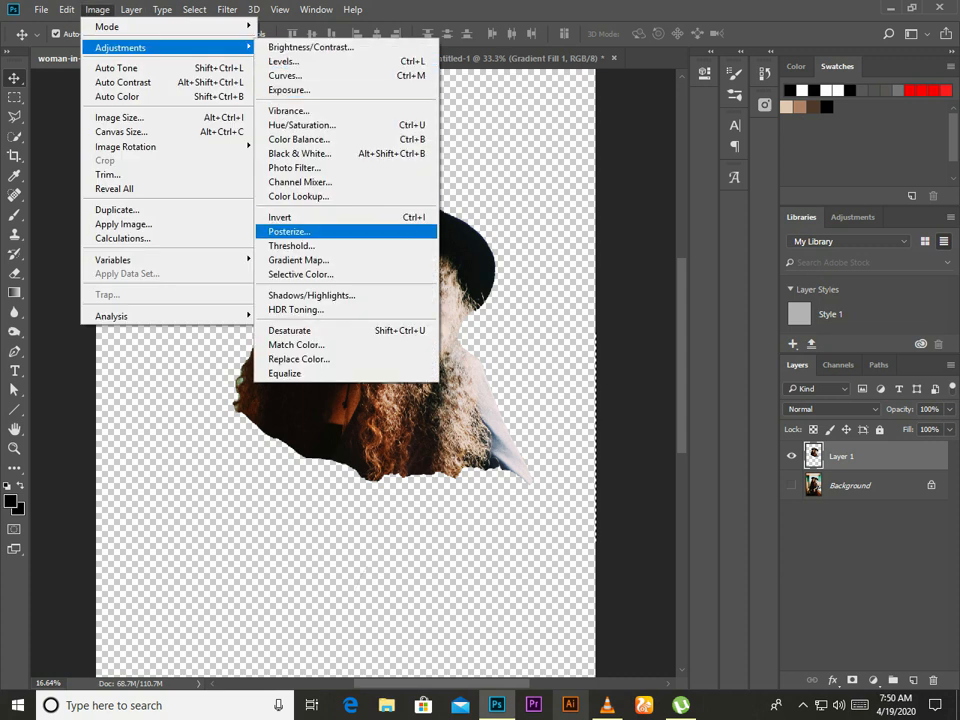
pyautogui.click(290, 245)
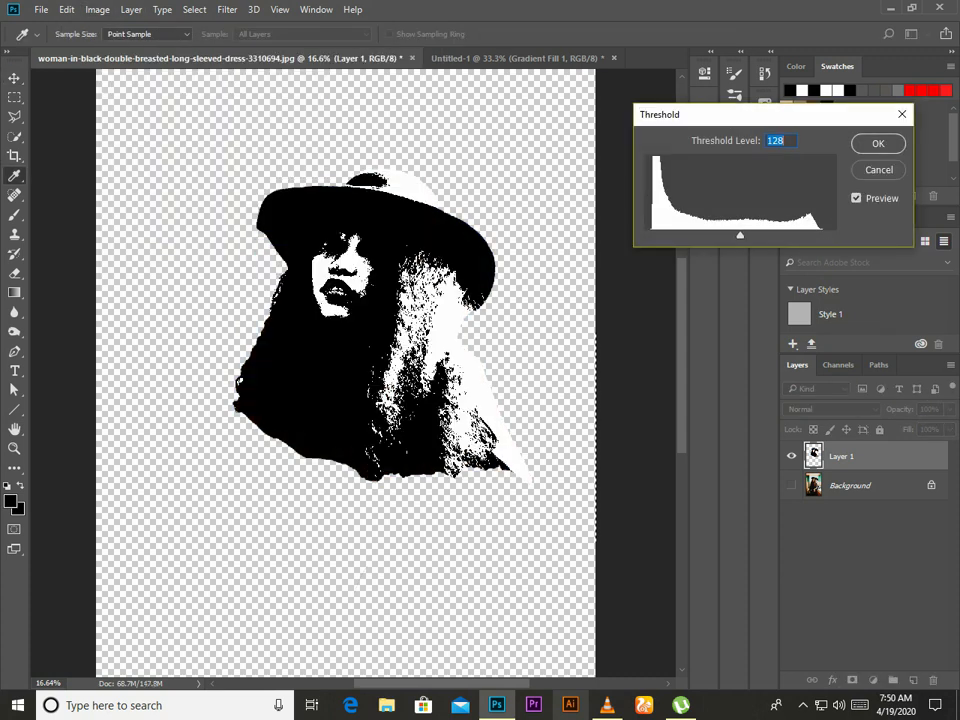
pyautogui.press('Down')
pyautogui.press('Down')
pyautogui.press('Down')
pyautogui.press('Down')
pyautogui.press('Down')
pyautogui.press('Down')
pyautogui.press('Down')
pyautogui.press('Down')
pyautogui.press('Down')
pyautogui.press('Down')
pyautogui.press('Down')
pyautogui.press('Down')
pyautogui.press('Down')
pyautogui.press('Down')
pyautogui.press('Down')
pyautogui.press('Down')
pyautogui.press('Down')
pyautogui.press('Down')
pyautogui.press('Down')
pyautogui.press('Down')
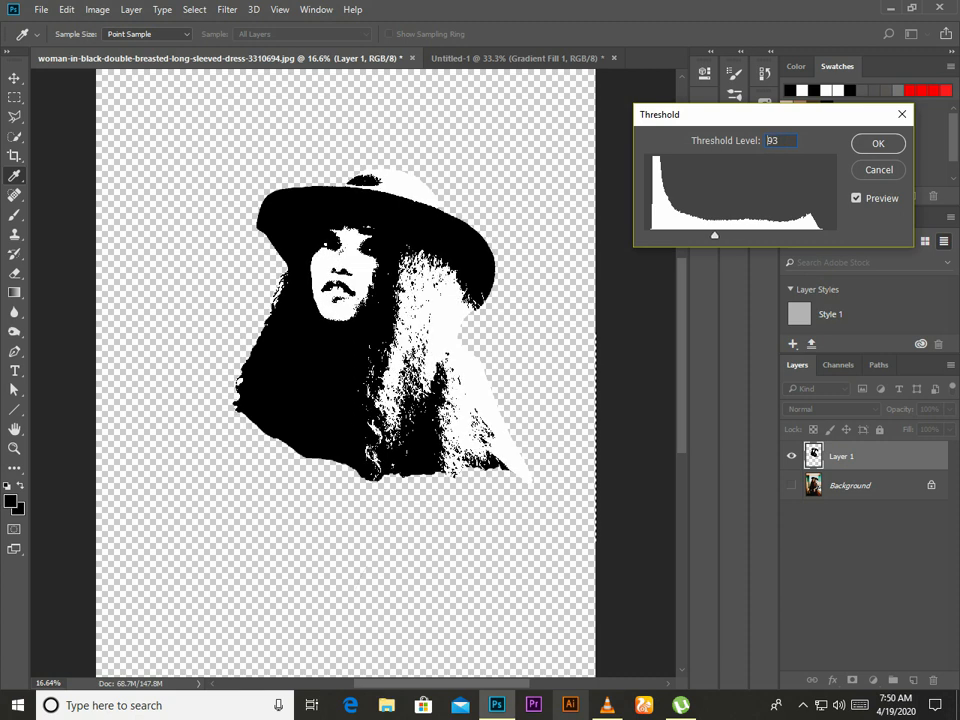
pyautogui.press('Down')
pyautogui.press('Down')
pyautogui.press('Down')
pyautogui.press('Down')
pyautogui.press('Down')
pyautogui.press('Down')
pyautogui.press('Down')
pyautogui.press('Down')
pyautogui.press('Down')
pyautogui.press('Down')
pyautogui.press('Down')
pyautogui.press('Down')
pyautogui.press('Down')
pyautogui.press('Down')
pyautogui.press('Down')
pyautogui.press('Down')
pyautogui.press('Down')
pyautogui.press('Down')
pyautogui.press('Down')
pyautogui.press('Down')
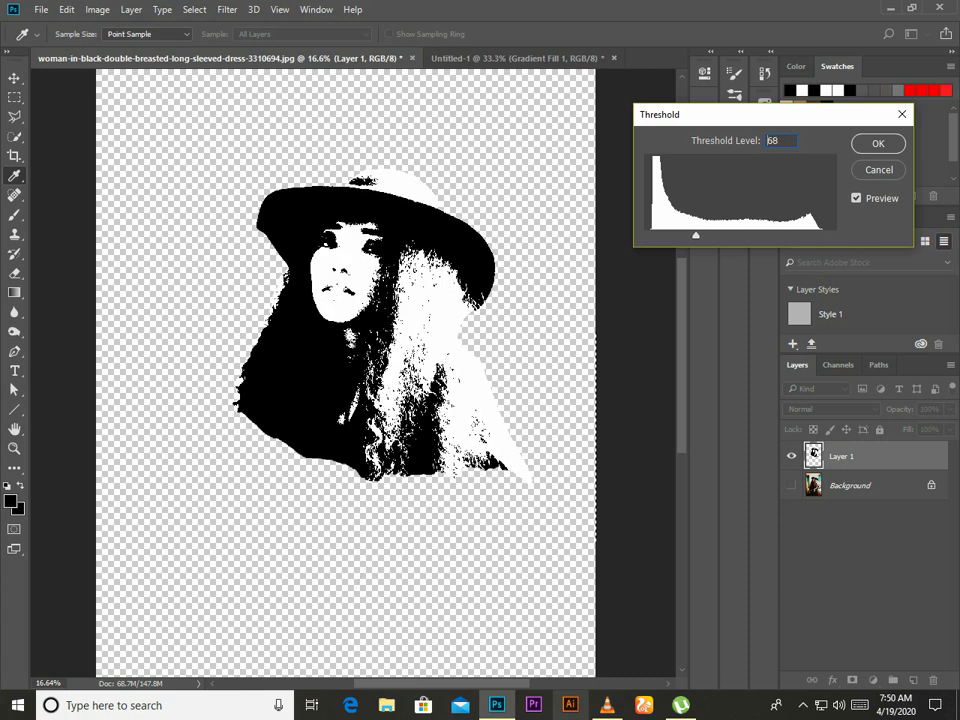
pyautogui.press('Up')
pyautogui.press('Up')
pyautogui.press('Up')
pyautogui.press('Up')
pyautogui.press('Up')
pyautogui.press('Up')
pyautogui.press('Up')
pyautogui.press('Up')
pyautogui.press('Up')
pyautogui.press('Up')
pyautogui.press('Up')
pyautogui.press('Up')
pyautogui.press('Up')
pyautogui.press('Up')
pyautogui.press('Up')
pyautogui.press('Up')
pyautogui.press('Up')
pyautogui.press('Down')
pyautogui.press('Down')
pyautogui.press('Down')
pyautogui.press('Down')
pyautogui.press('Down')
pyautogui.press('Down')
pyautogui.press('Down')
pyautogui.press('Down')
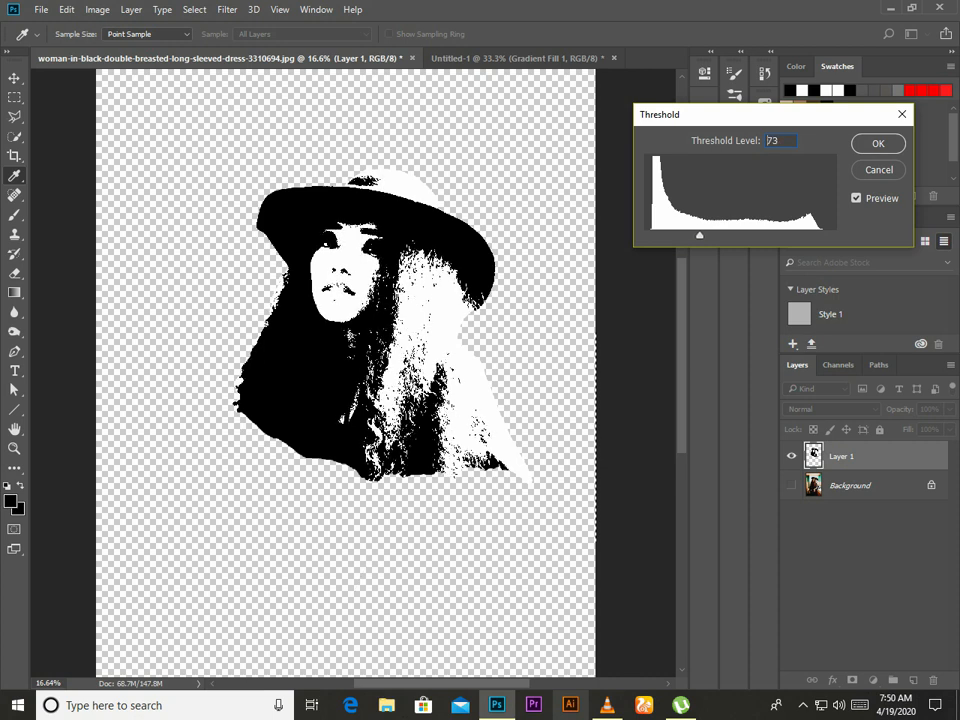
pyautogui.press('Return')
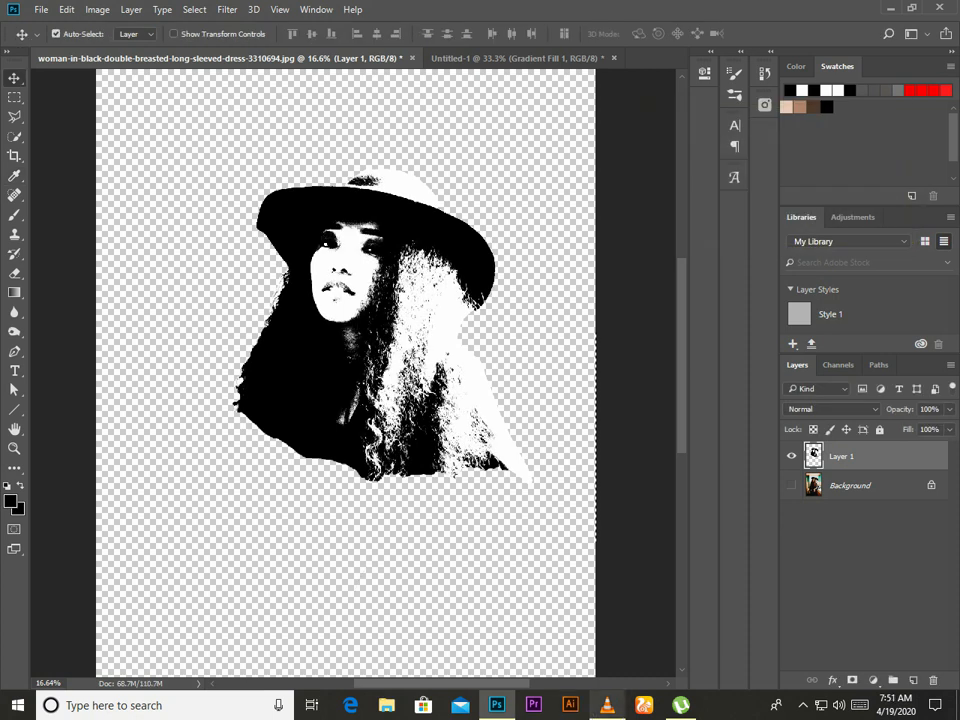
# Step: Select the black areas of the portrait by Color Range with sampled colors and a fuzziness of 28
pyautogui.click(194, 9)
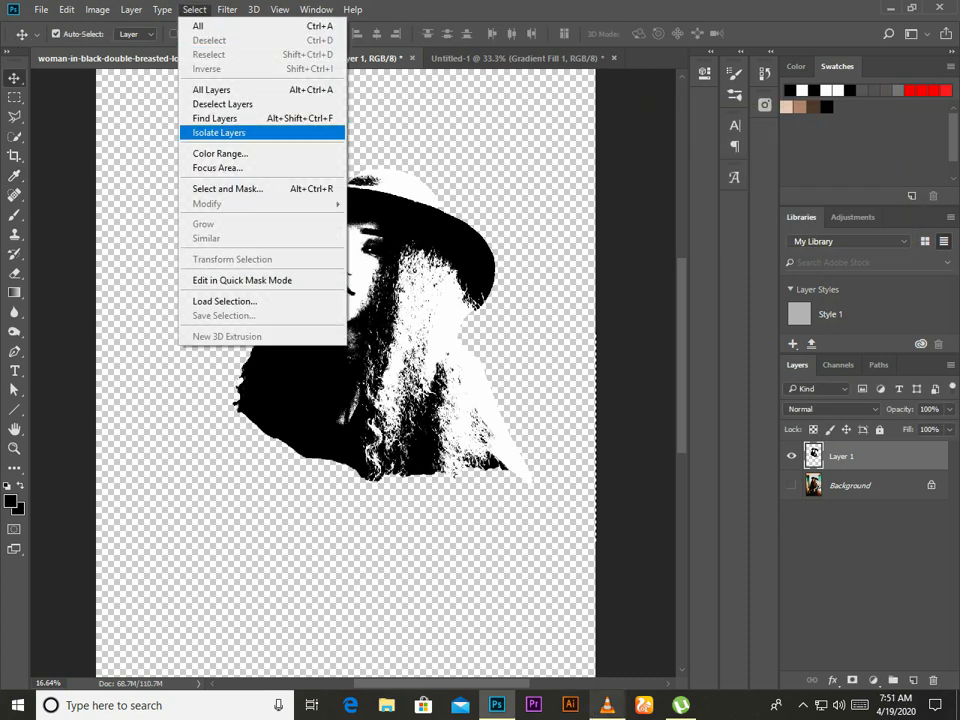
pyautogui.click(212, 152)
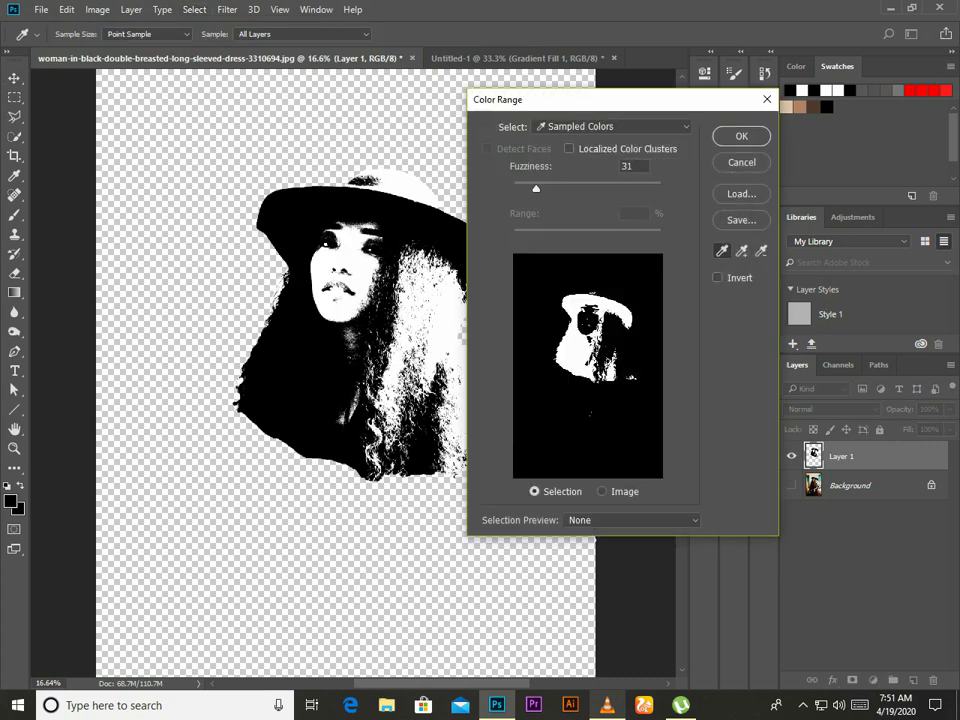
pyautogui.moveTo(536, 188); pyautogui.dragTo(534, 188)
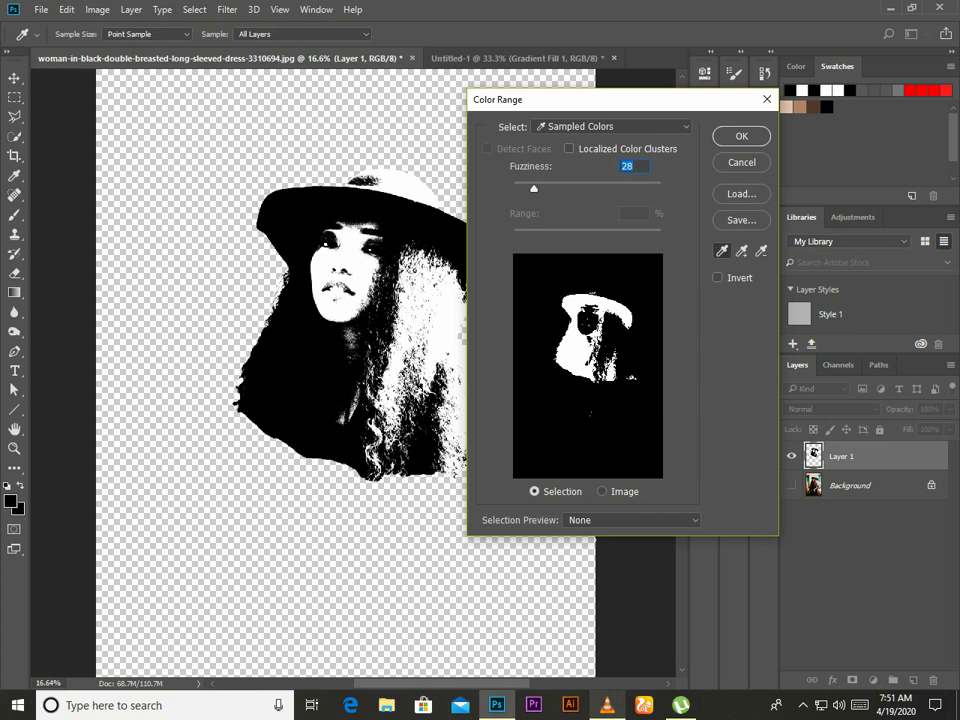
pyautogui.press('Return')
# Step: Bring the selected black shapes into the Untitled-1 document, scale them down and place them just above the canvas centre
pyautogui.moveTo(393, 294); pyautogui.dragTo(385, 320)
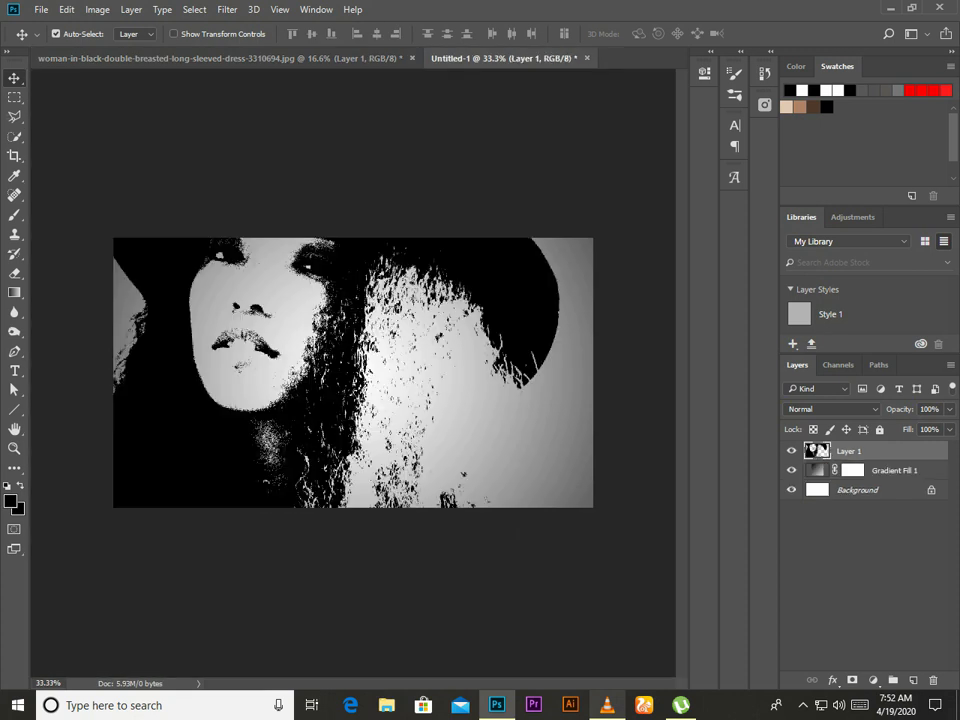
pyautogui.hotkey('ctrl', 't')
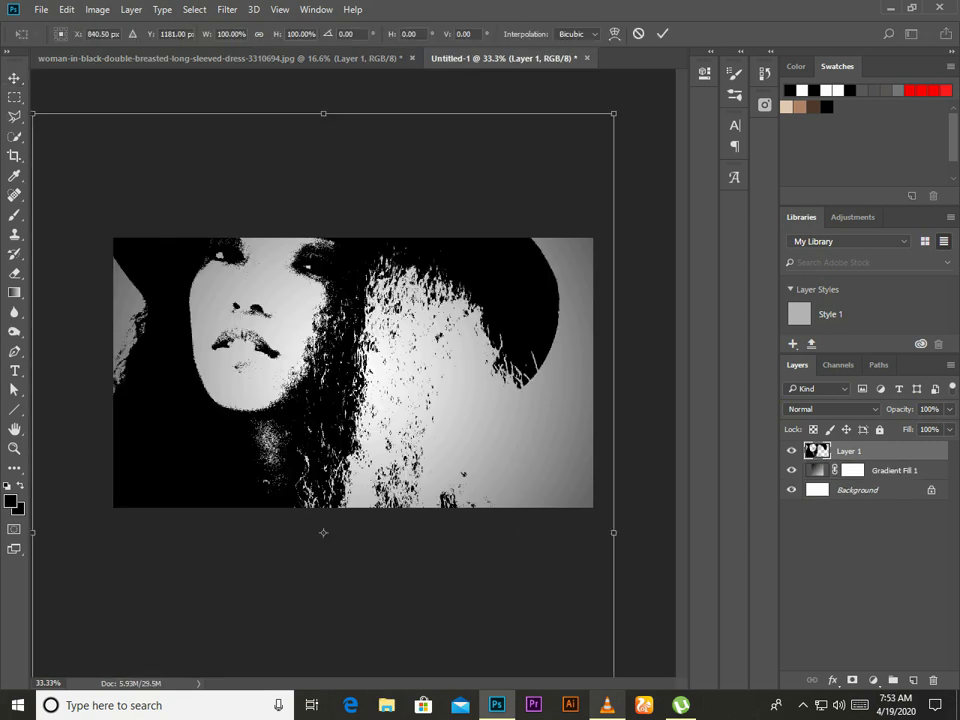
pyautogui.moveTo(613, 113); pyautogui.dragTo(398, 425)
pyautogui.moveTo(314, 471); pyautogui.dragTo(345, 311)
pyautogui.moveTo(428, 264); pyautogui.dragTo(410, 292)
pyautogui.moveTo(367, 352); pyautogui.dragTo(370, 328)
pyautogui.press('Return')
pyautogui.hotkey('ctrl', '+')
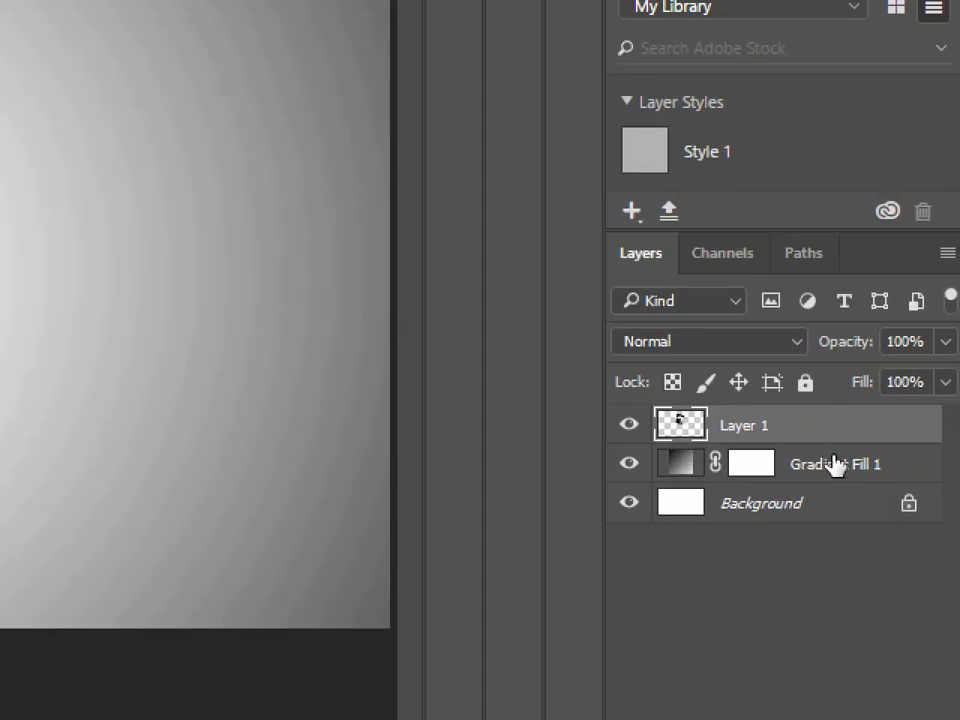
# Step: Merge the Gradient Fill 1 layer with the Background layer
pyautogui.click(890, 471)
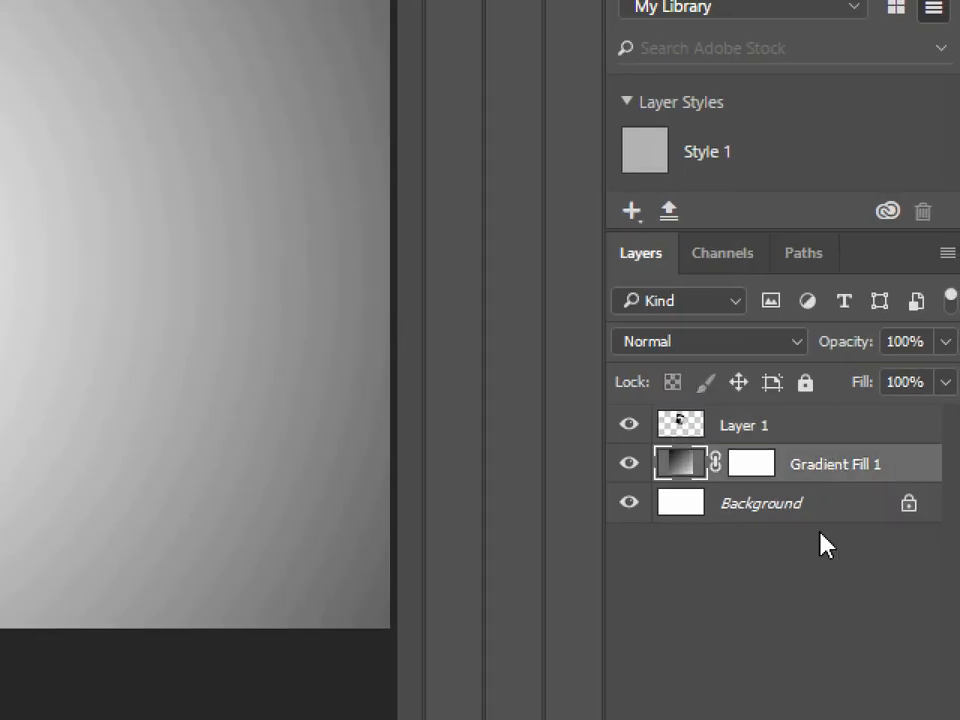
pyautogui.keyDown('shift'); pyautogui.click(828, 505); pyautogui.keyUp('shift')
pyautogui.hotkey('ctrl', 'e')
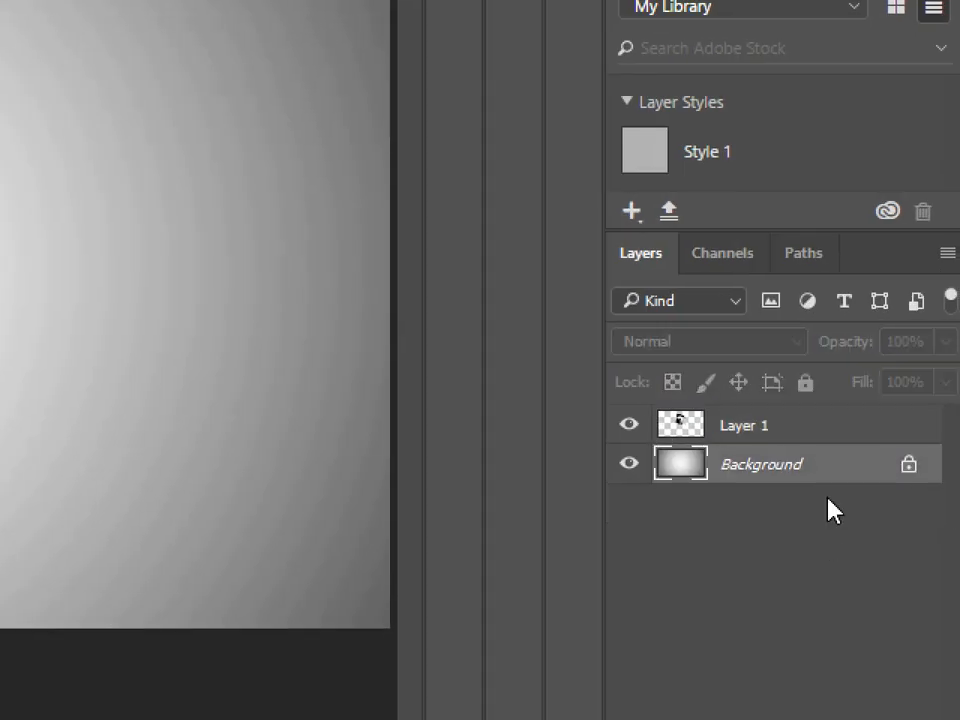
# Step: Add a layer mask to Layer 1 and touch up the portrait's lower edge with the Brush tool
pyautogui.click(825, 434)
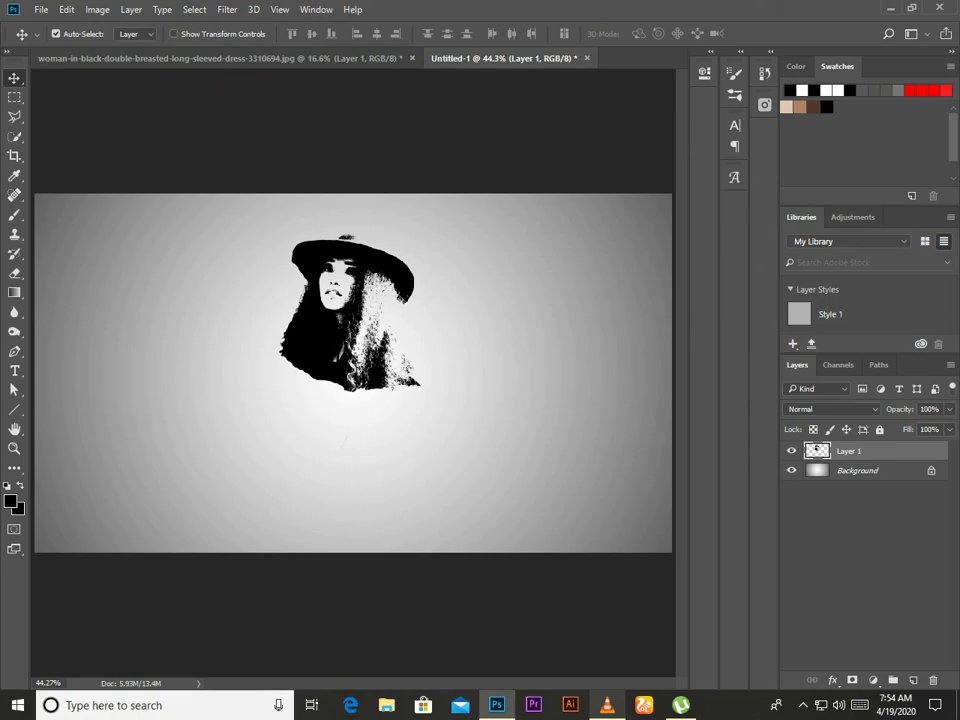
pyautogui.click(852, 680)
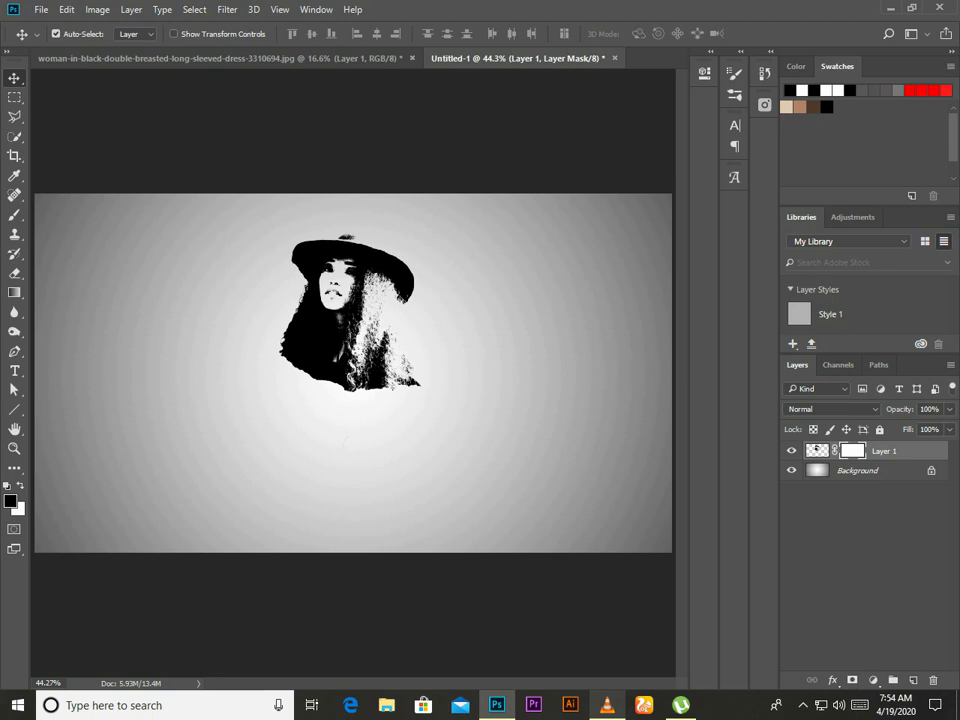
pyautogui.press('b')
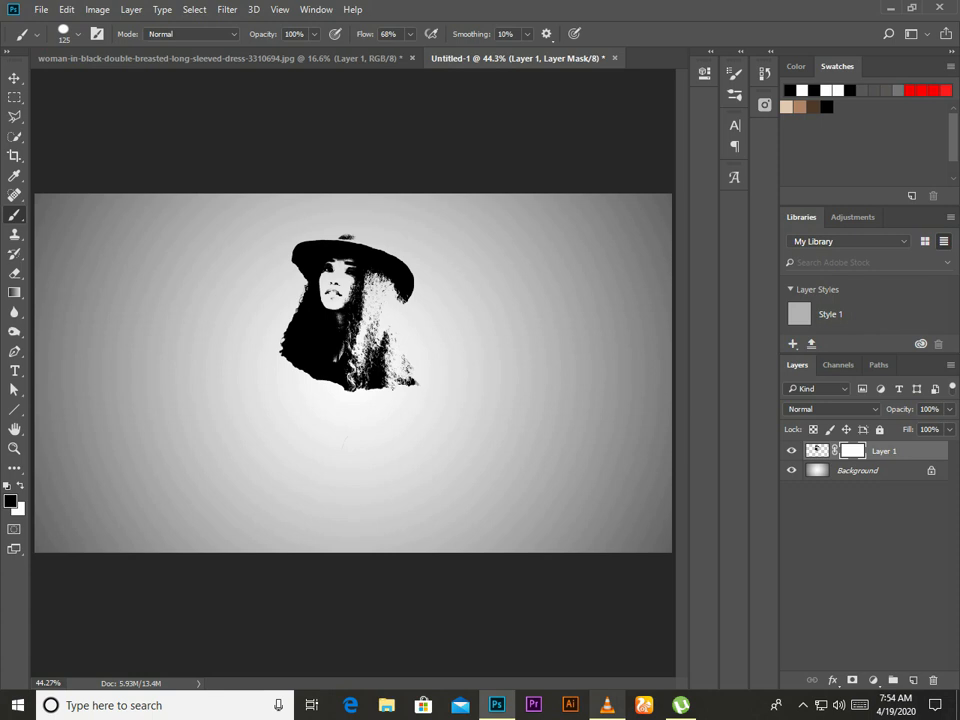
pyautogui.hotkey('ctrl', 'z')
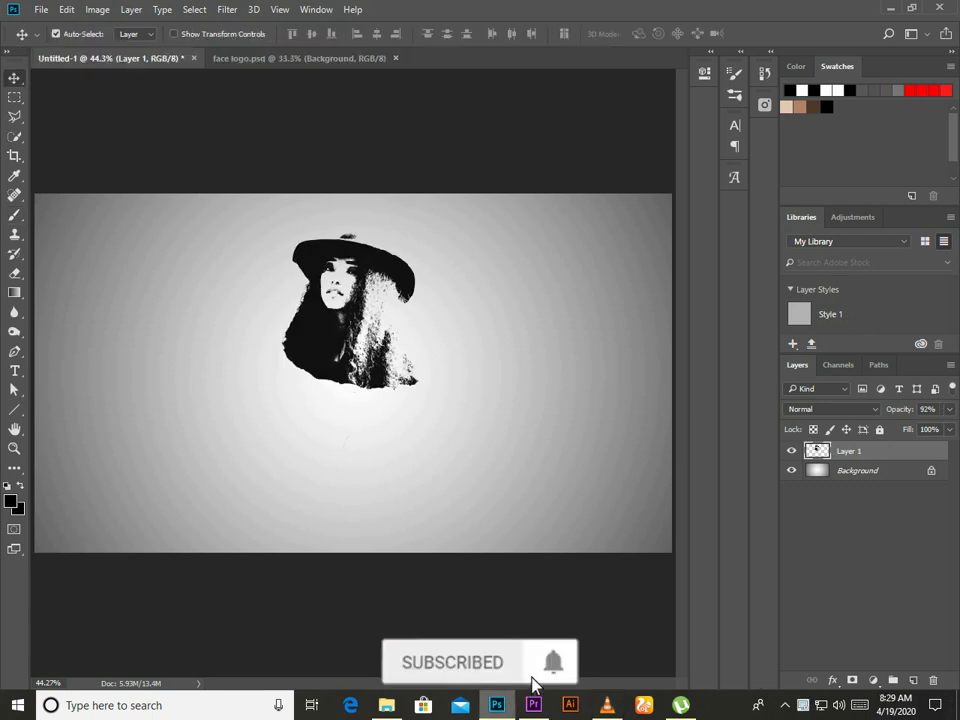
# Step: Open the blending options of Layer 1 and enable a Gradient Overlay on the portrait
pyautogui.rightClick(888, 451)
pyautogui.click(628, 107)
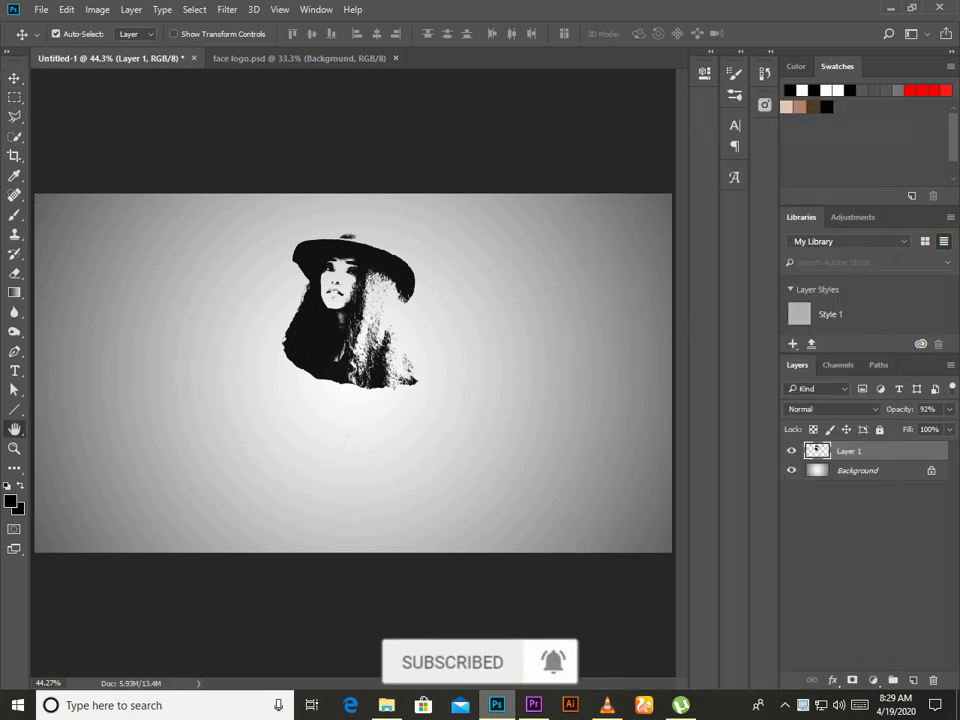
pyautogui.moveTo(588, 122); pyautogui.dragTo(742, 109)
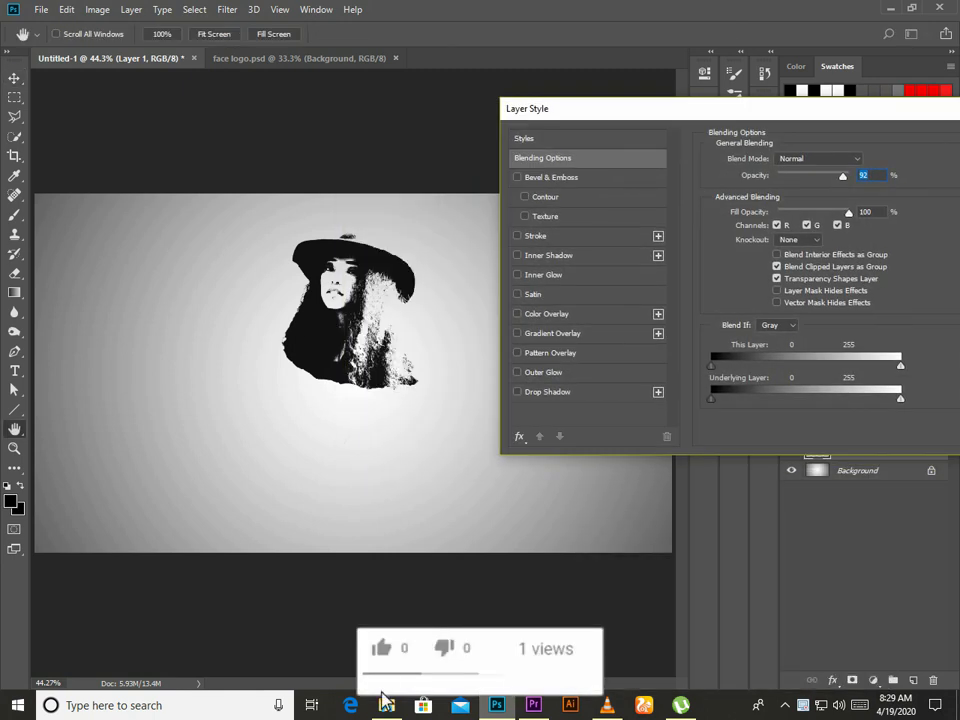
pyautogui.click(552, 333)
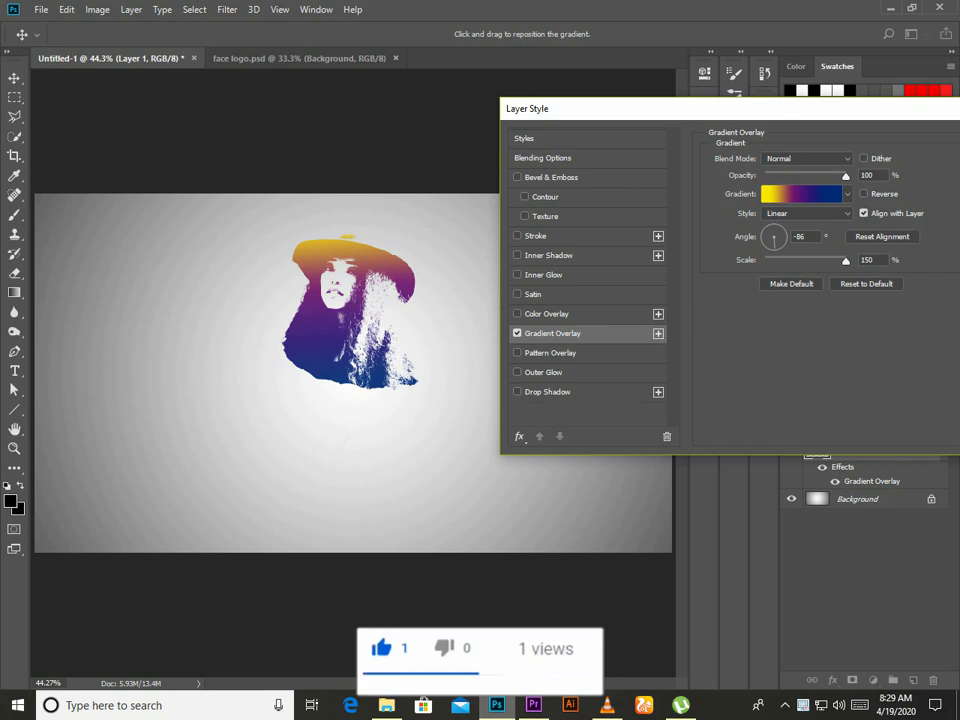
# Step: Edit the overlay gradient's yellow, purple and blue colour stops, with the yellow at 10% and the first blue at 80%
pyautogui.click(800, 193)
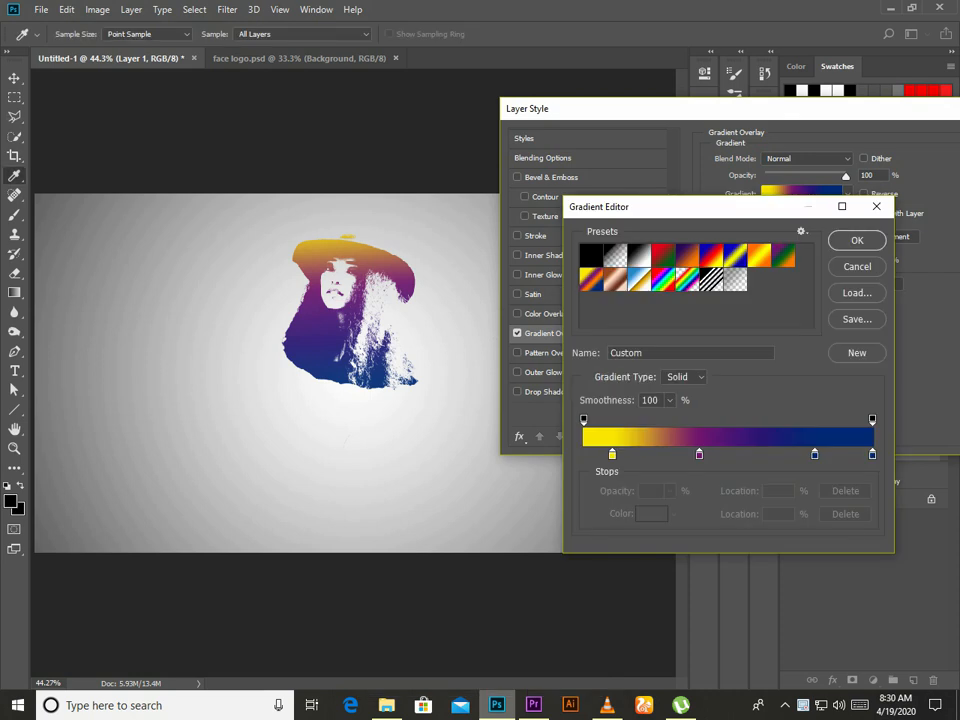
pyautogui.click(612, 455)
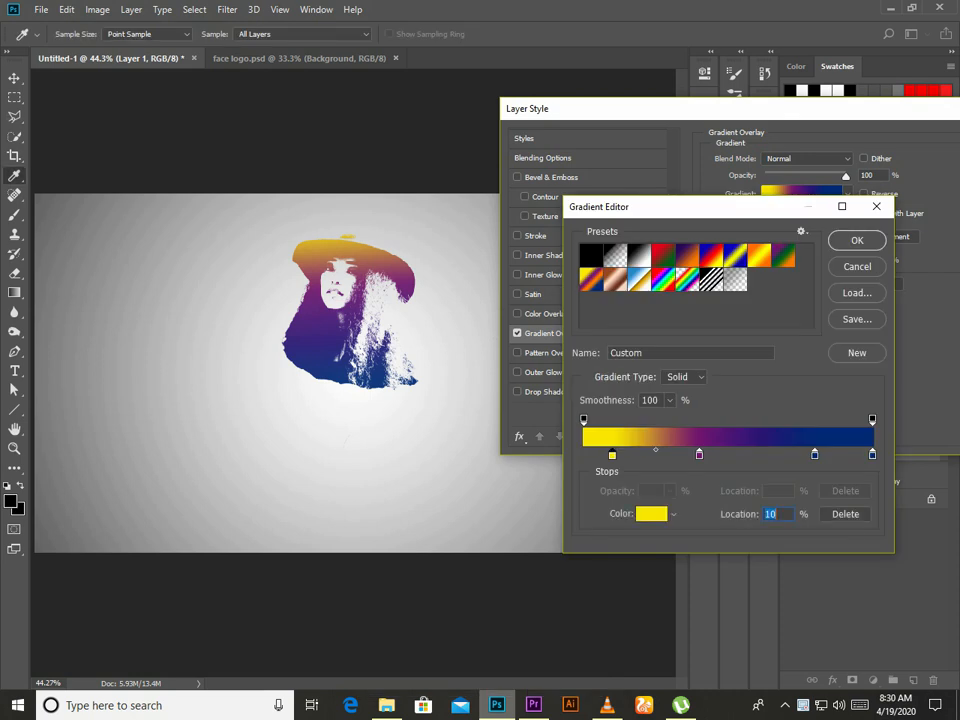
pyautogui.moveTo(612, 455)
pyautogui.mouseDown()
pyautogui.moveTo(589, 455)
pyautogui.moveTo(612, 455)
pyautogui.mouseUp()
pyautogui.click(699, 455)
pyautogui.moveTo(699, 455); pyautogui.dragTo(700, 455)
pyautogui.click(815, 455)
pyautogui.write('80')
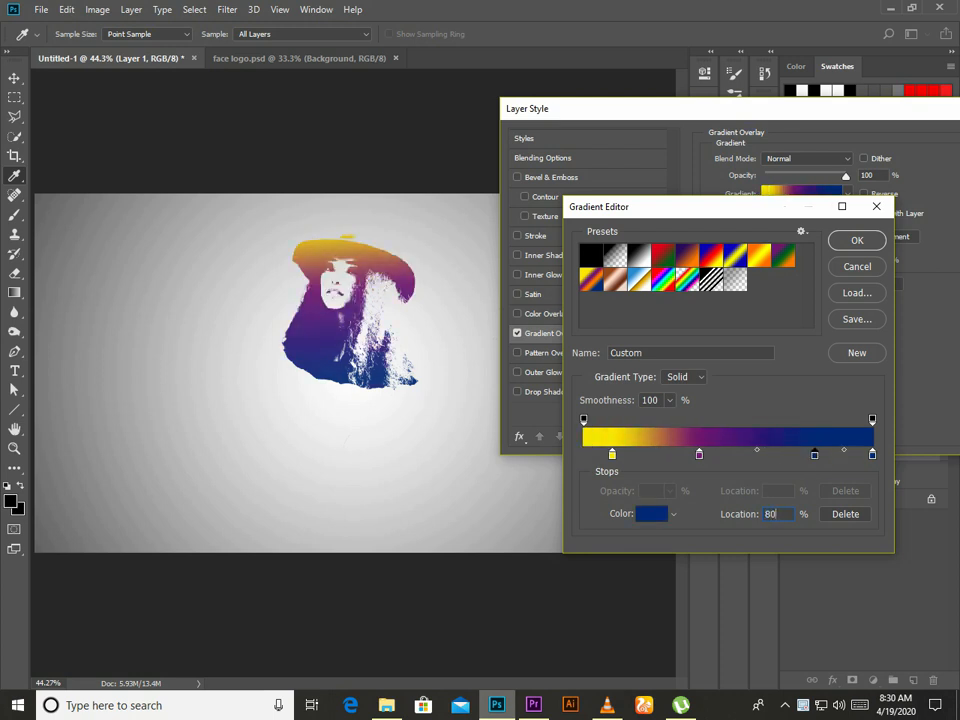
# Step: Finish the gradient's last blue stop, apply the Gradient Overlay and set Layer 1's opacity to 89%
pyautogui.click(872, 455)
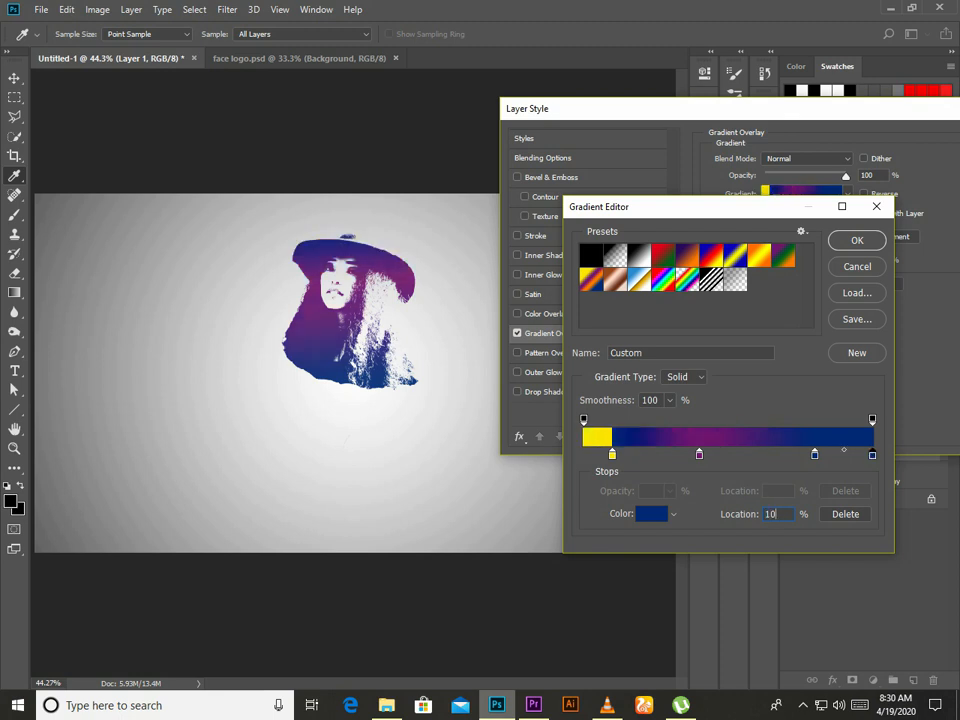
pyautogui.press('Return')
pyautogui.moveTo(720, 108); pyautogui.dragTo(550, 135)
pyautogui.click(861, 167)
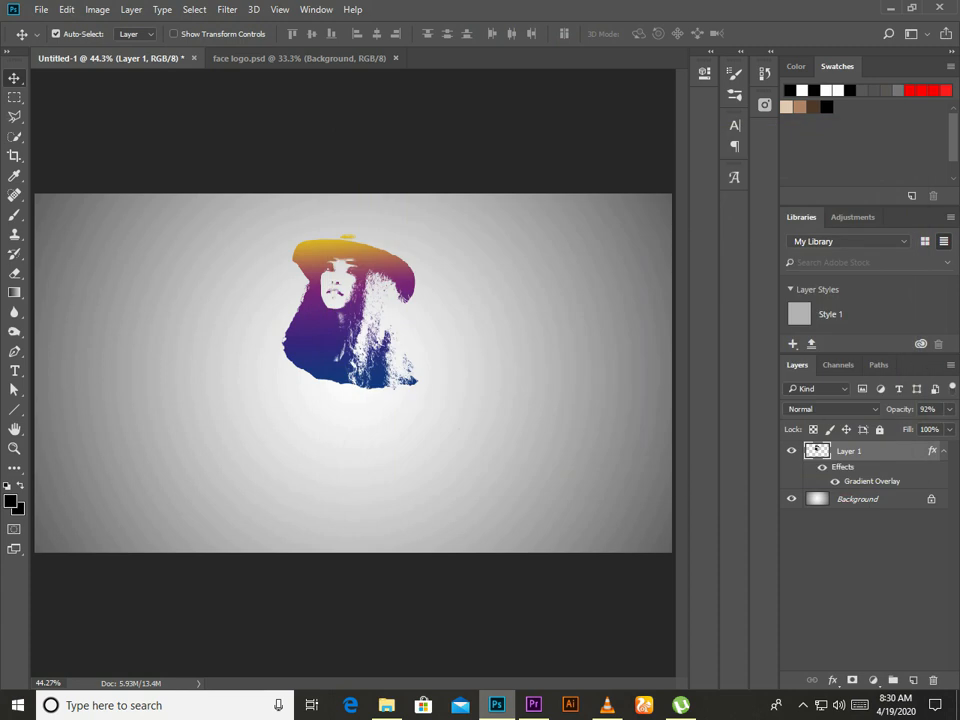
pyautogui.moveTo(899, 409)
pyautogui.mouseDown()
pyautogui.moveTo(884, 409)
pyautogui.moveTo(896, 409)
pyautogui.mouseUp()
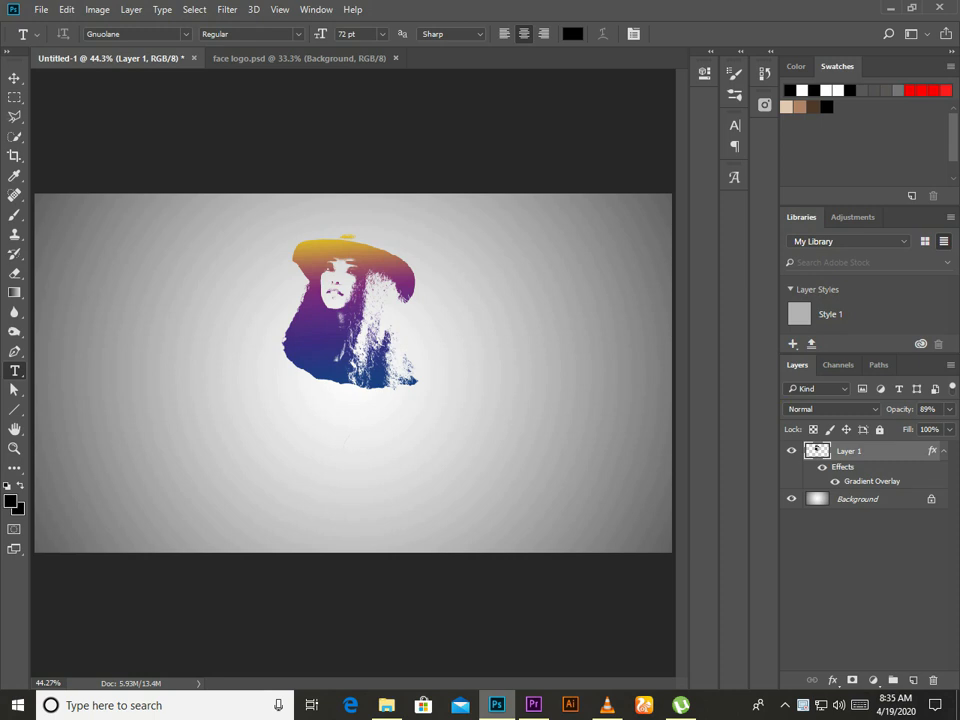
# Step: Add a black text layer reading PHOTOSHOP EDITING in Gnuolane Regular at 72 pt below the portrait
pyautogui.click(182, 410)
pyautogui.write('PHOTOSHO')
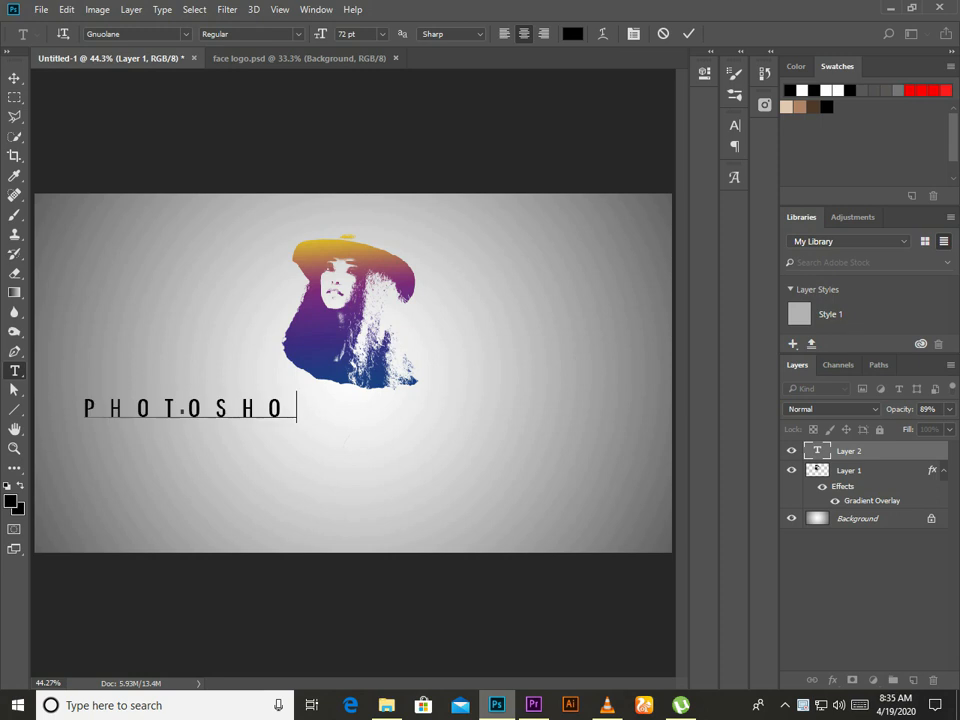
pyautogui.write('P EDITING')
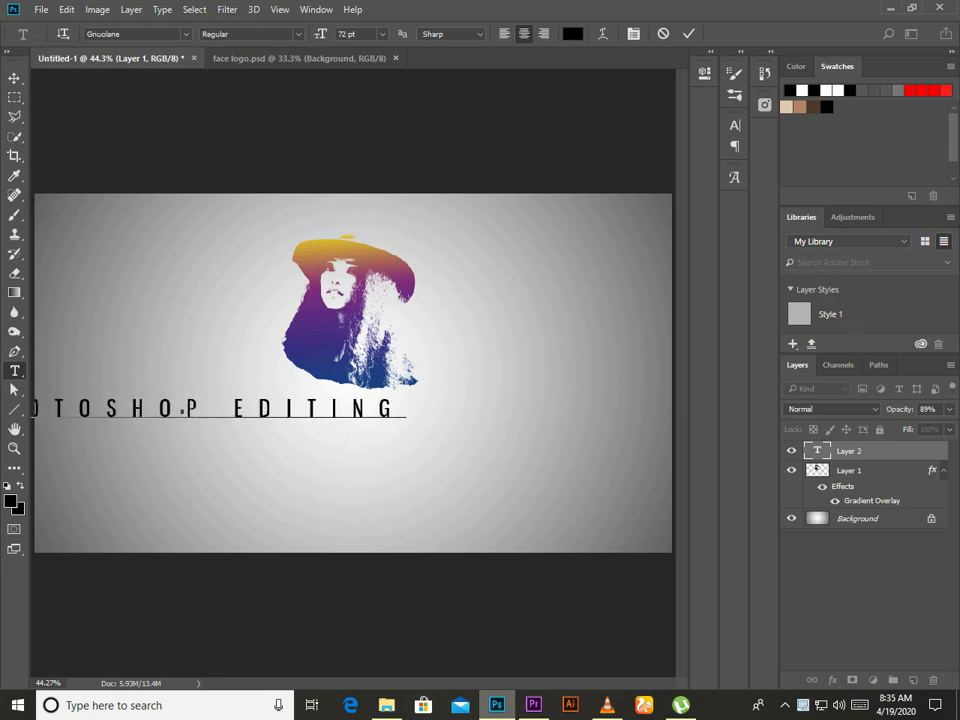
pyautogui.hotkey('ctrl', 'Return')
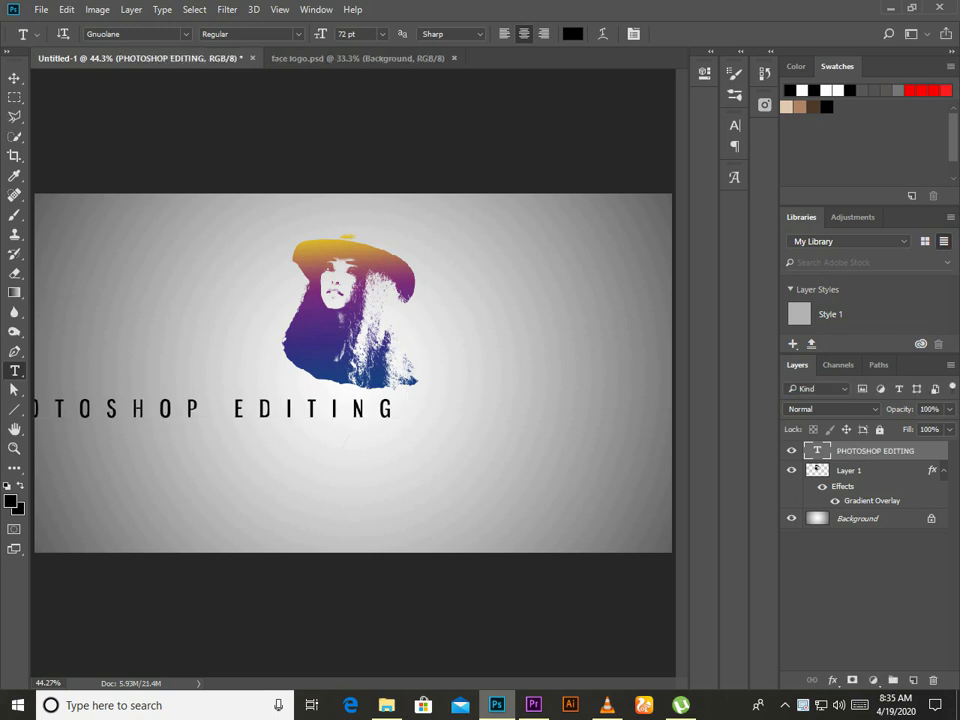
# Step: Scale the PHOTOSHOP EDITING text down to roughly the portrait's width and centre it below the portrait
pyautogui.hotkey('ctrl', 't')
pyautogui.moveTo(406, 408); pyautogui.dragTo(264, 408)
pyautogui.press('Return')
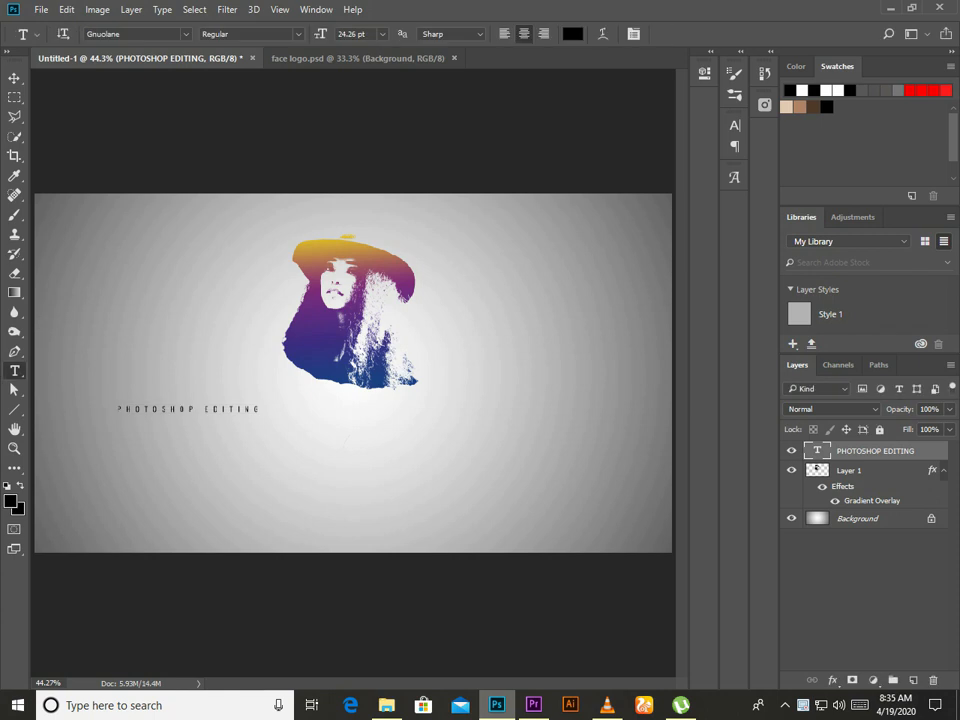
pyautogui.press('v')
pyautogui.moveTo(154, 409); pyautogui.dragTo(316, 430)
pyautogui.press('ctrl')
pyautogui.hotkey('ctrl', 't')
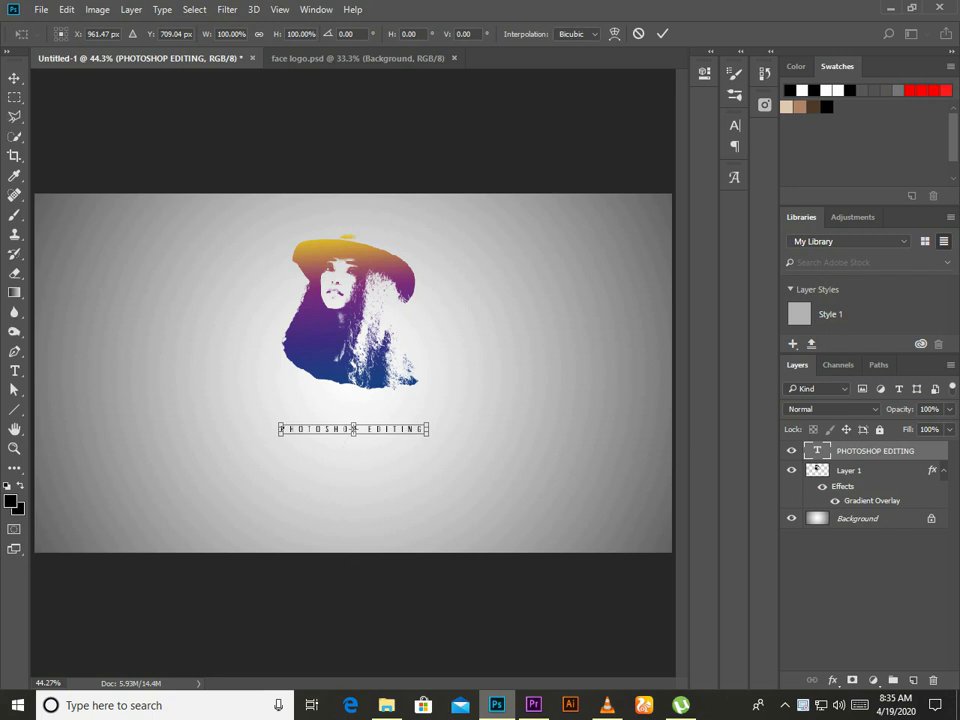
pyautogui.press('Return')
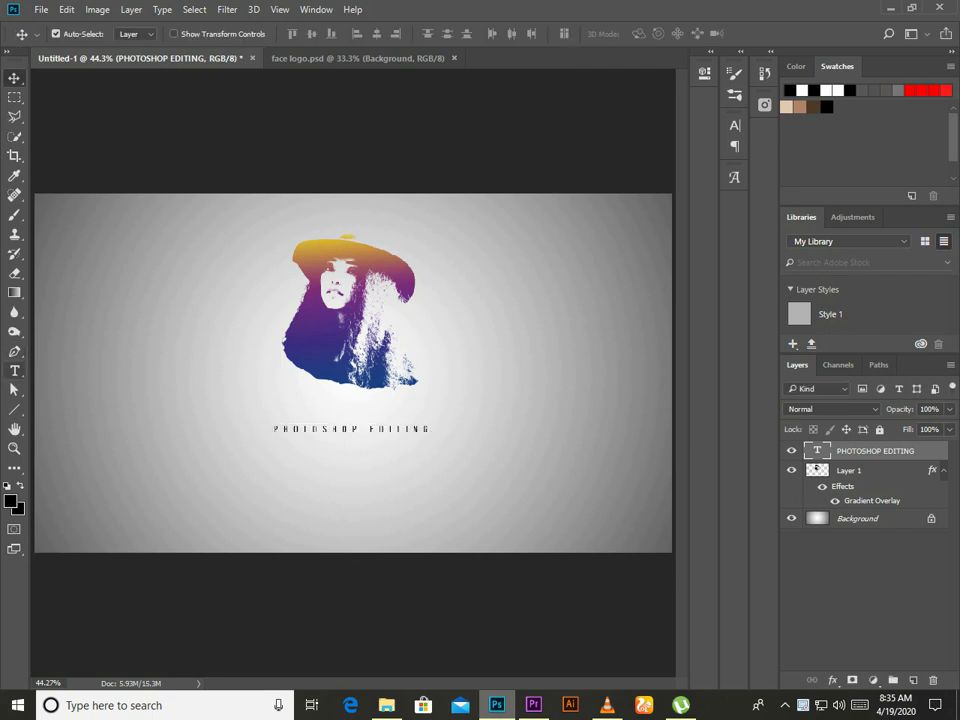
# Step: Add a second text layer reading FACE LOGO at 72 pt above the PHOTOSHOP EDITING line
pyautogui.press('t')
pyautogui.click(253, 390)
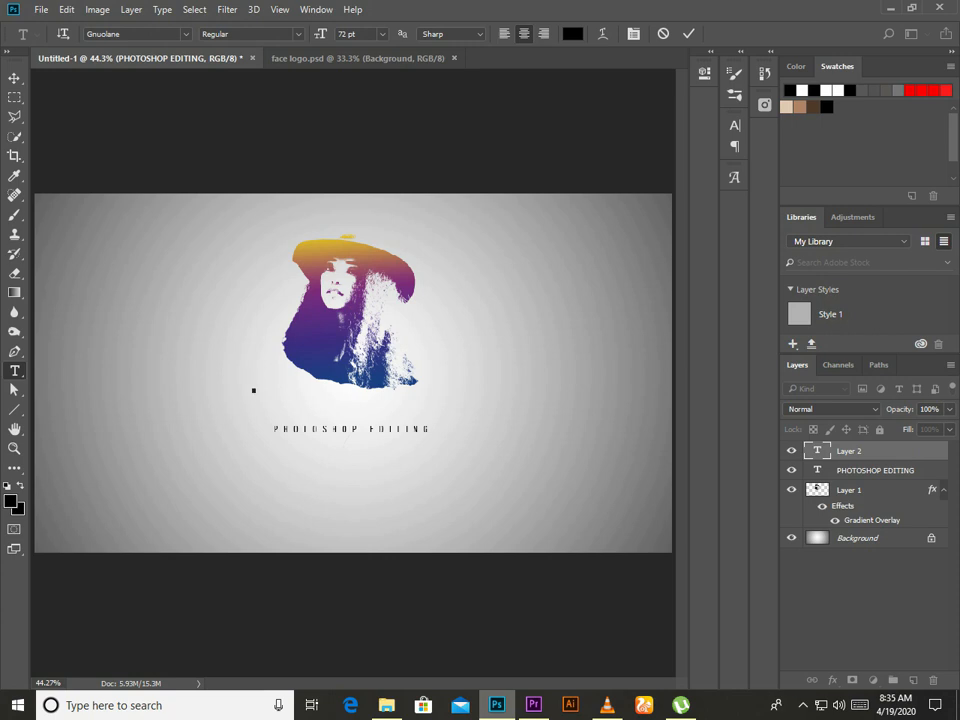
pyautogui.write('F.ACE.LOGO')
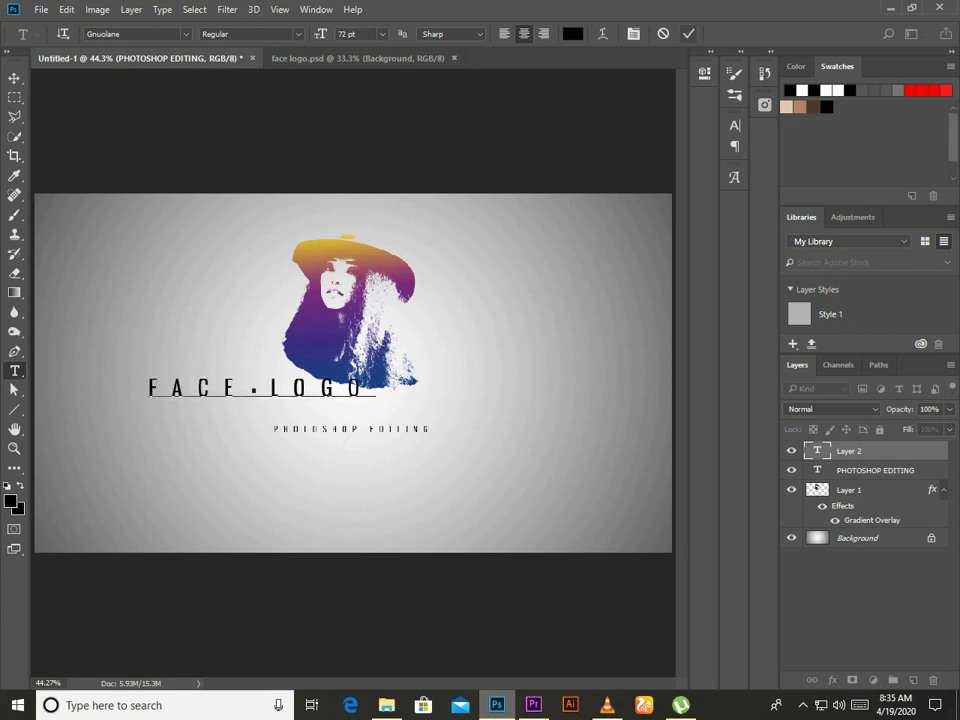
pyautogui.press('BackSpace')
pyautogui.press('BackSpace')
pyautogui.press('BackSpace')
pyautogui.press('BackSpace')
pyautogui.press('BackSpace')
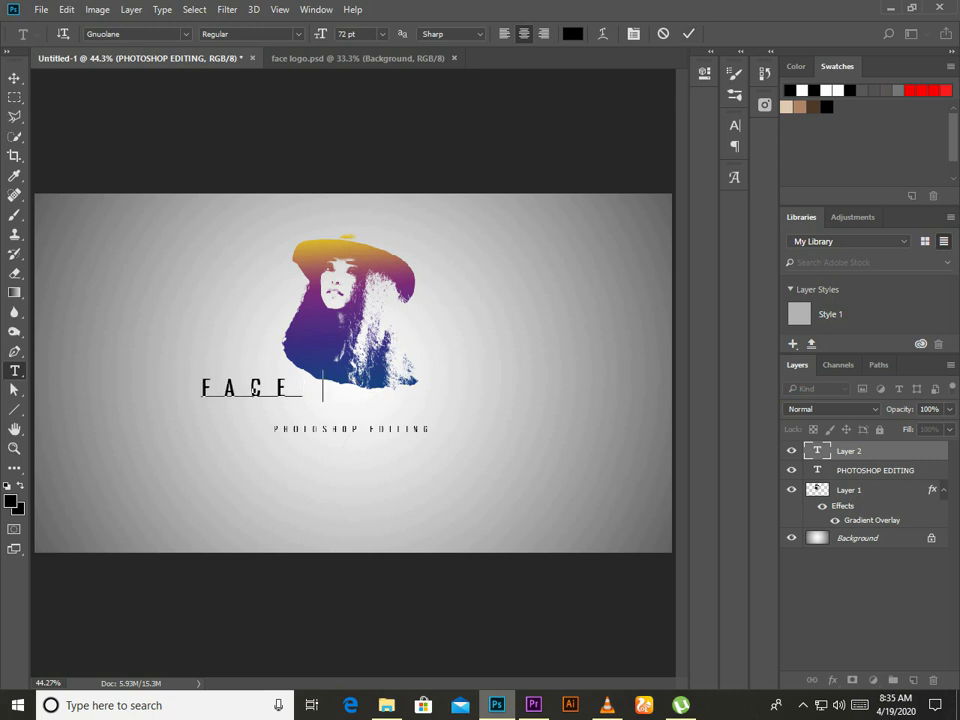
pyautogui.write('.LOGO')
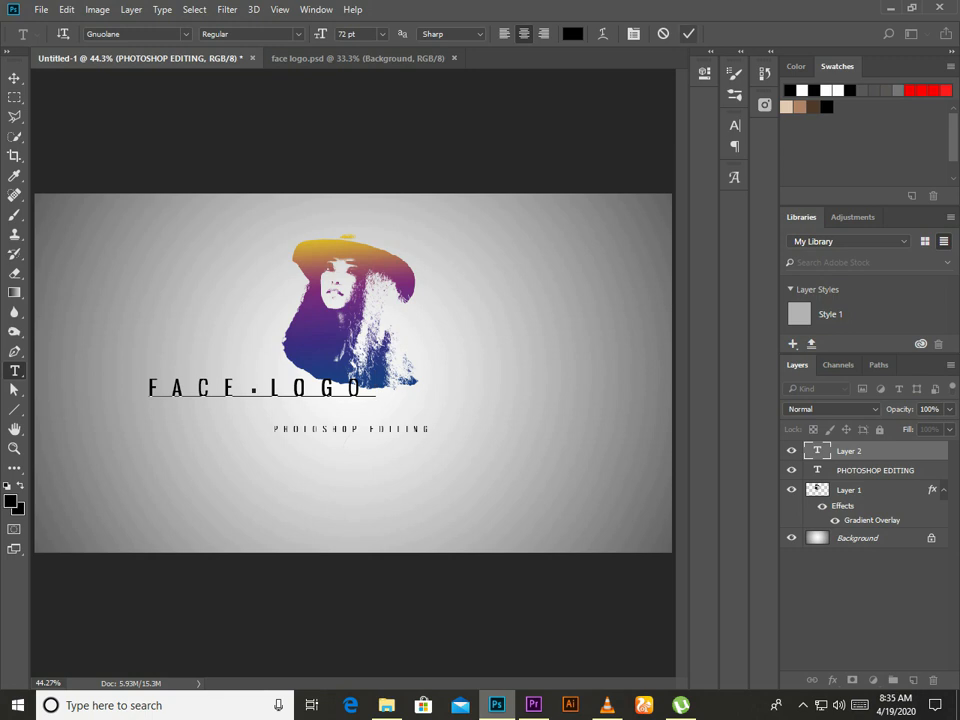
pyautogui.click(689, 34)
# Step: Move the FACE LOGO text under the portrait and enlarge it to about 115%
pyautogui.press('v')
pyautogui.moveTo(291, 388); pyautogui.dragTo(378, 388)
pyautogui.hotkey('ctrl', 't')
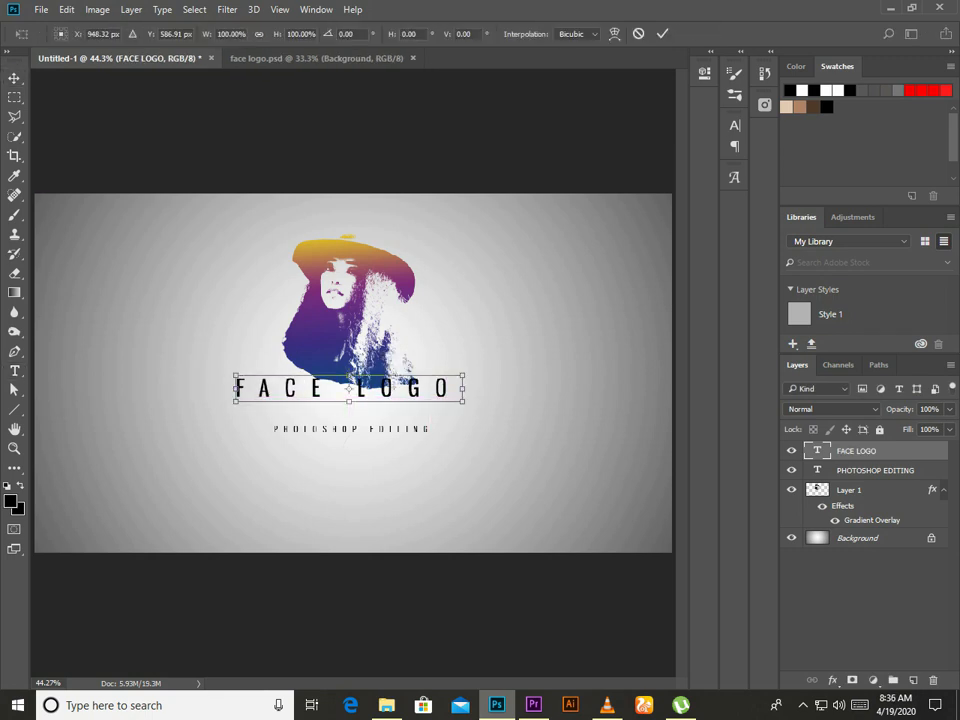
pyautogui.moveTo(462, 375); pyautogui.dragTo(480, 372)
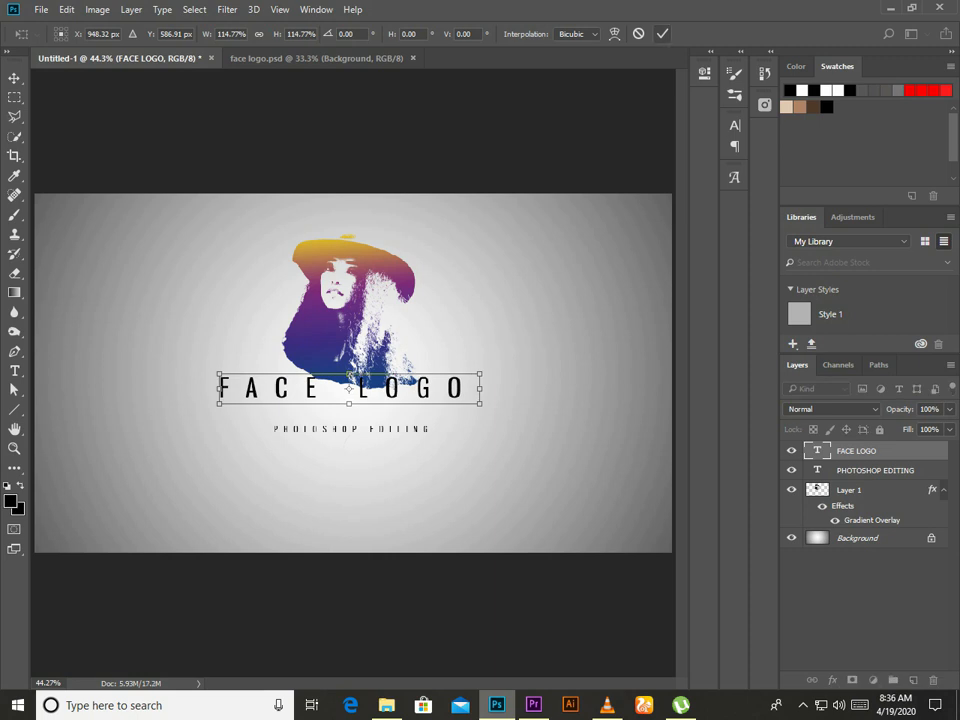
pyautogui.click(662, 34)
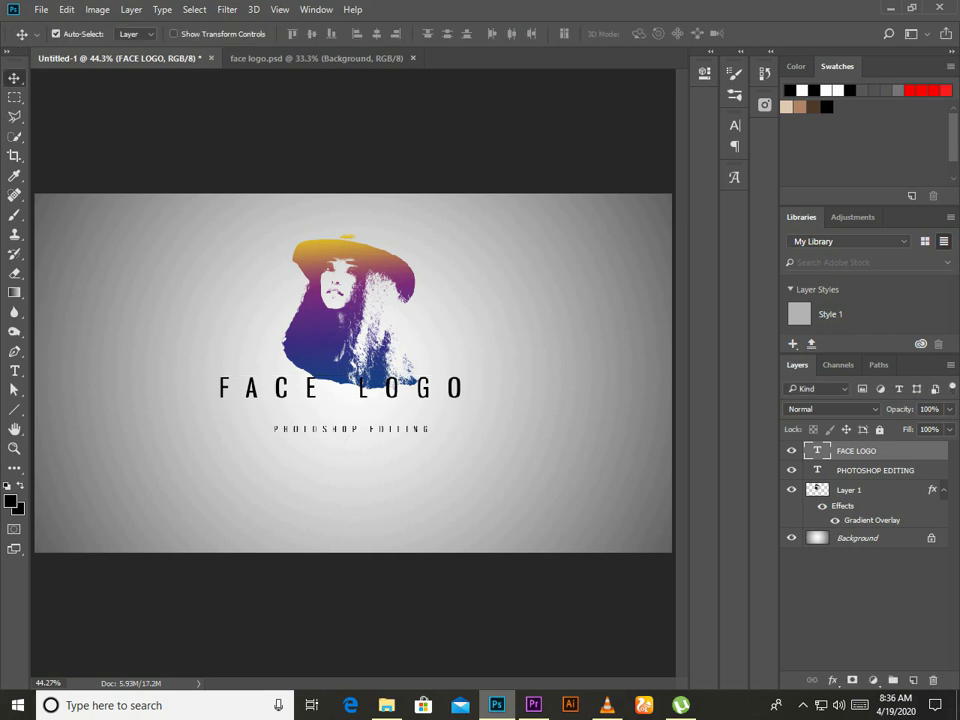
# Step: Try the Alloycia Demo font on the FACE LOGO text and settle on the lisalovely font
pyautogui.doubleClick(817, 451)
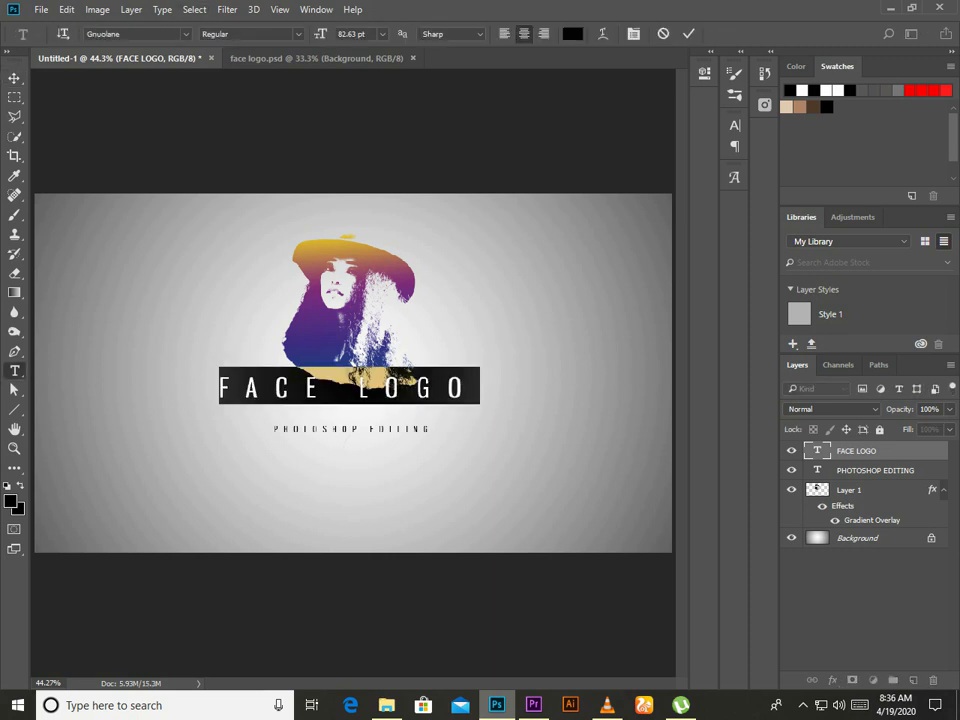
pyautogui.click(186, 34)
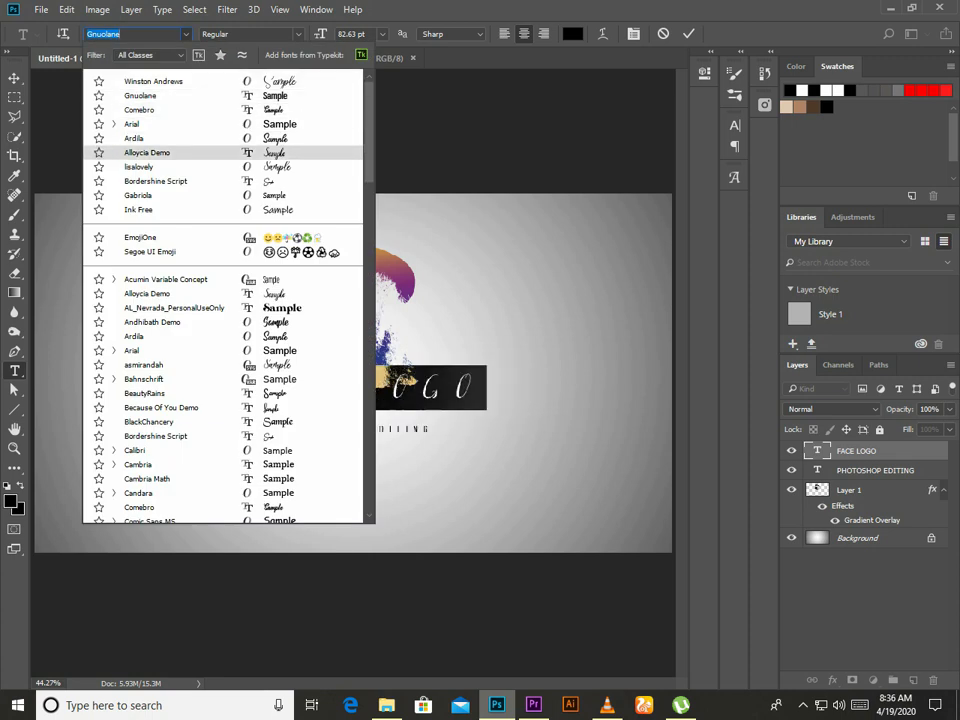
pyautogui.click(147, 152)
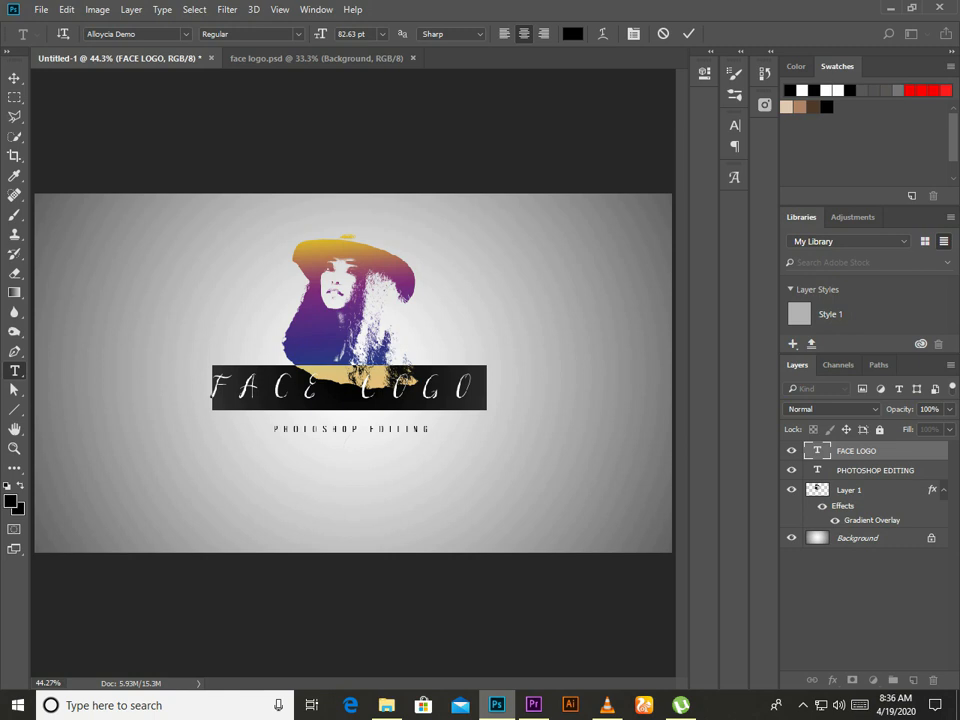
pyautogui.click(186, 34)
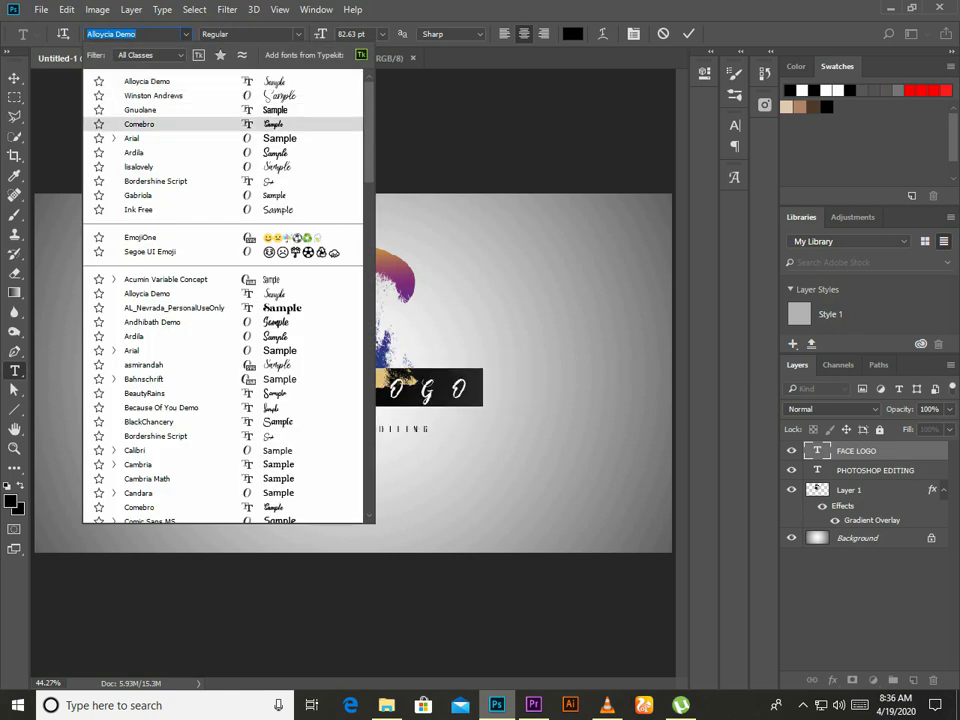
pyautogui.click(139, 166)
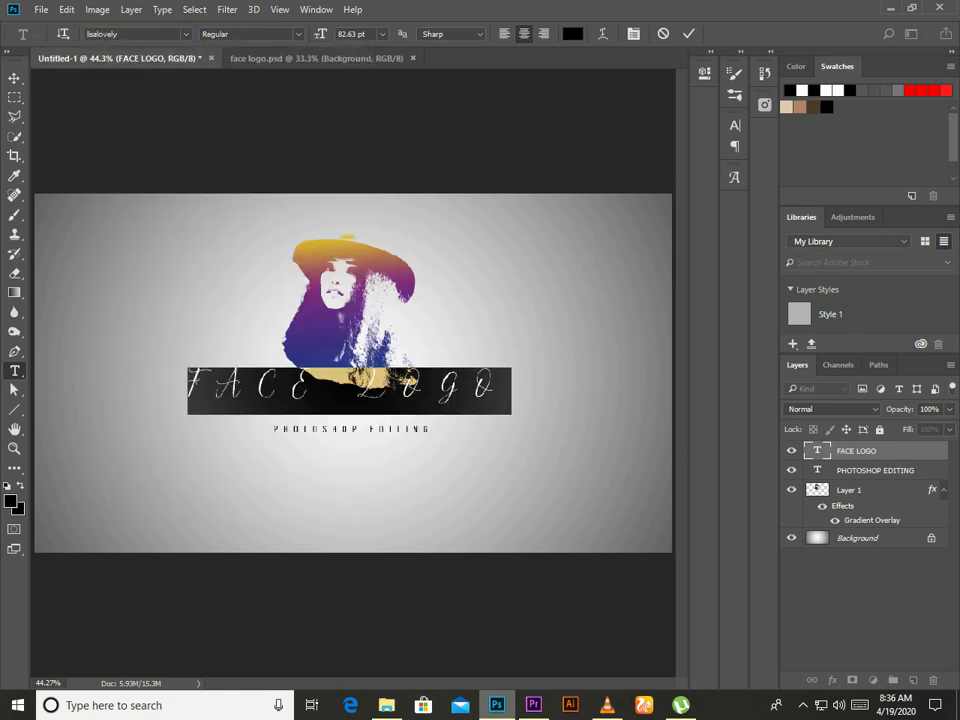
pyautogui.hotkey('ctrl', 'Return')
pyautogui.press('v')
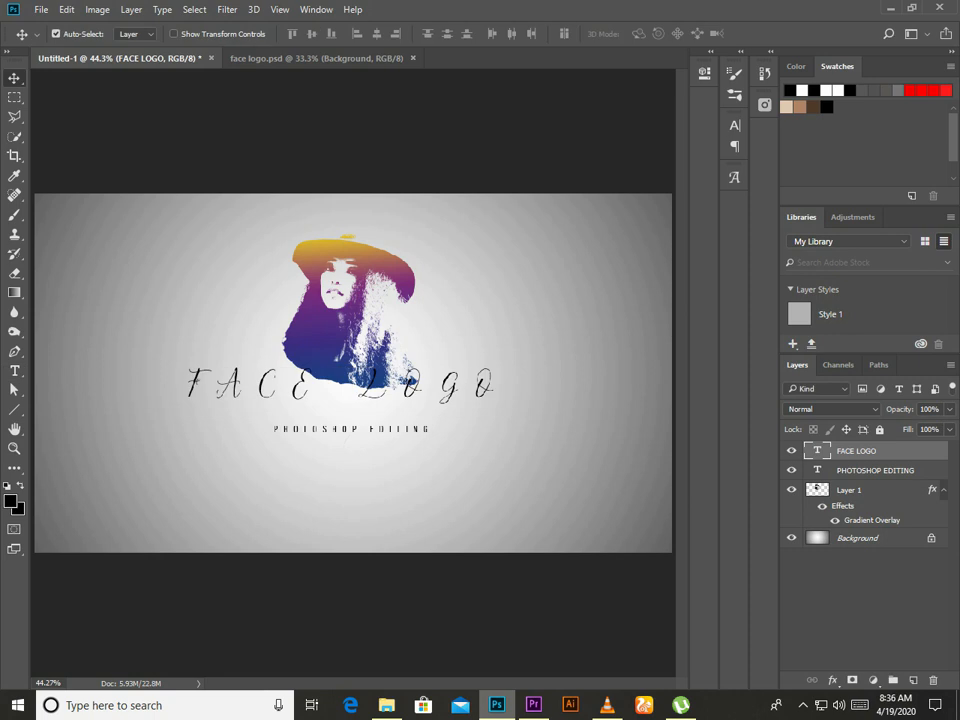
# Step: Set the FACE LOGO text colour to the bluish purple 402d82
pyautogui.doubleClick(817, 451)
pyautogui.click(572, 34)
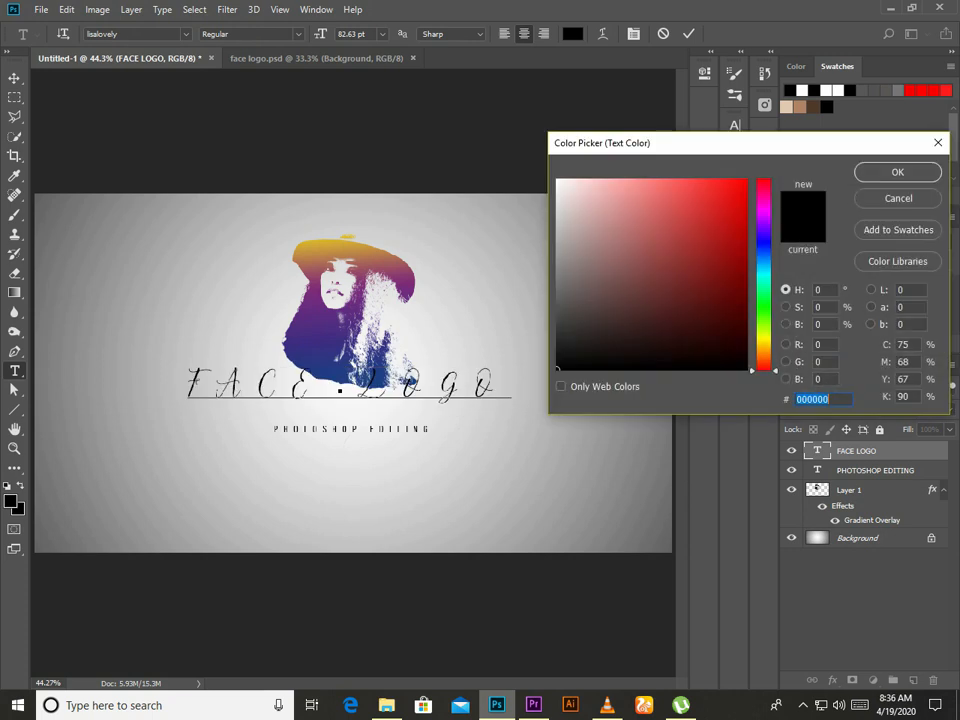
pyautogui.write('422d82')
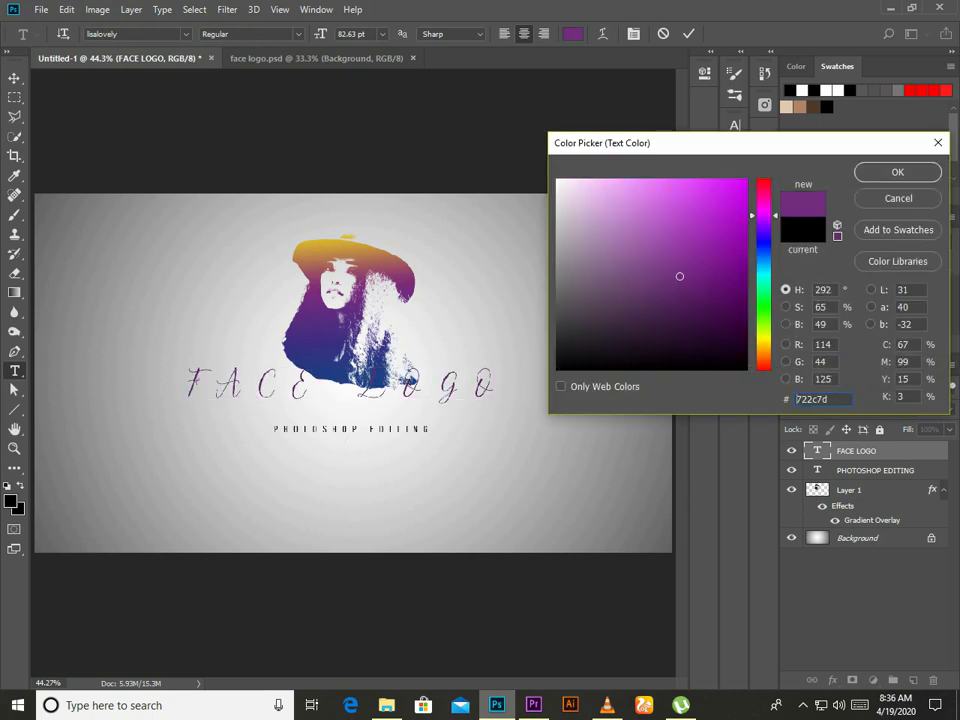
pyautogui.moveTo(764, 236); pyautogui.dragTo(764, 237)
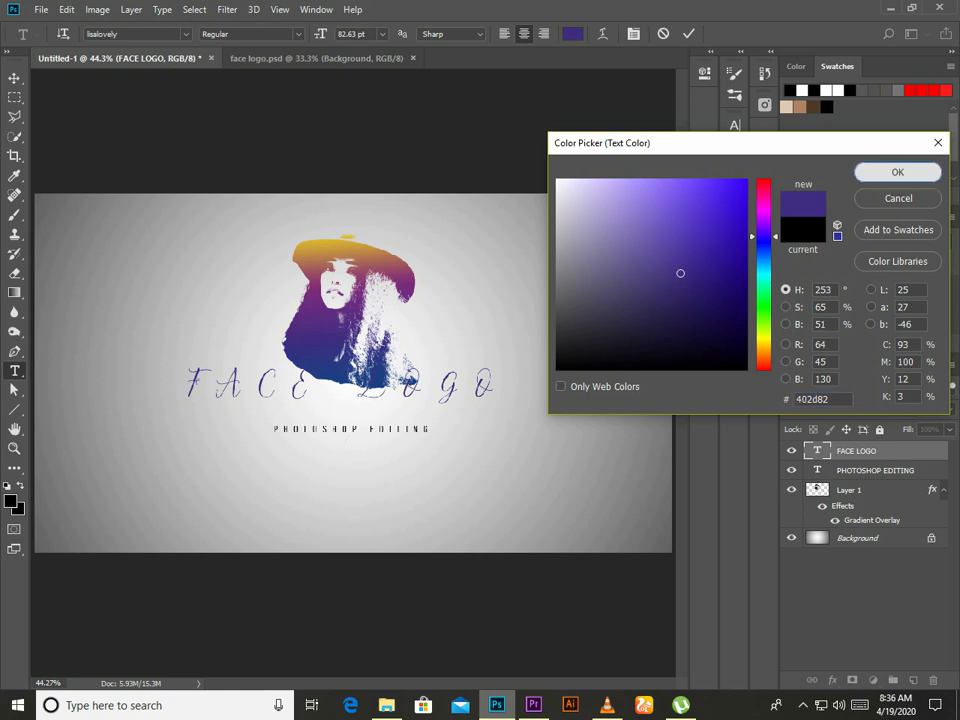
pyautogui.press('Return')
pyautogui.click(14, 78)
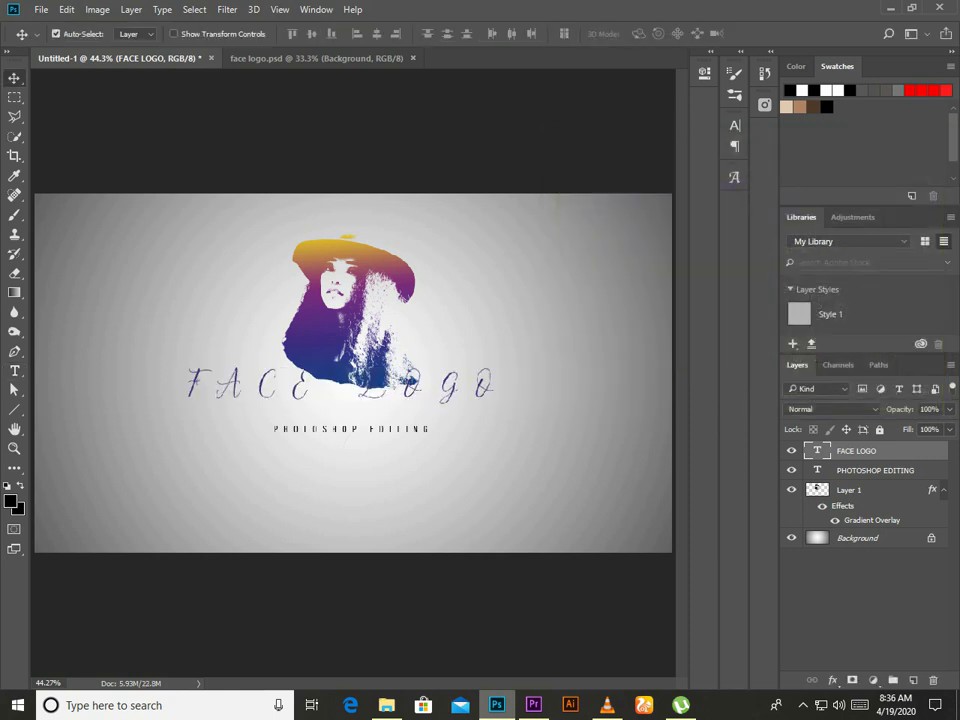
# Step: Nudge the FACE LOGO text down and to the right, closer to the PHOTOSHOP EDITING line
pyautogui.press('Down')
pyautogui.press('Down')
pyautogui.press('Down')
pyautogui.press('Down')
pyautogui.press('Down')
pyautogui.press('Down')
pyautogui.press('Down')
pyautogui.press('Down')
pyautogui.press('Down')
pyautogui.press('Down')
pyautogui.press('Down')
pyautogui.press('Down')
pyautogui.press('Down')
pyautogui.press('Down')
pyautogui.press('Down')
pyautogui.press('Down')
pyautogui.press('Down')
pyautogui.press('Down')
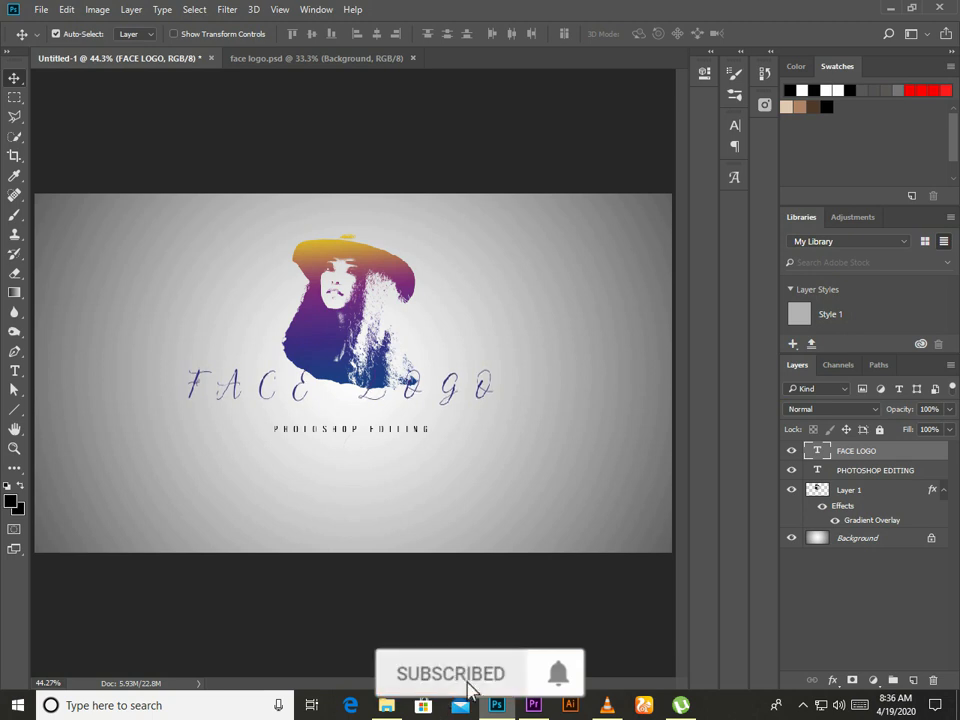
pyautogui.press('Right')
pyautogui.press('Right')
pyautogui.press('Right')
pyautogui.press('Right')
pyautogui.press('Right')
pyautogui.press('Right')
pyautogui.press('Right')
pyautogui.press('Right')
pyautogui.press('Right')
pyautogui.press('Right')
pyautogui.press('Right')
pyautogui.press('Right')
pyautogui.press('Right')
pyautogui.press('Right')
pyautogui.press('Right')
pyautogui.press('Right')
pyautogui.press('Right')
pyautogui.press('Right')
pyautogui.press('Right')
pyautogui.press('Right')
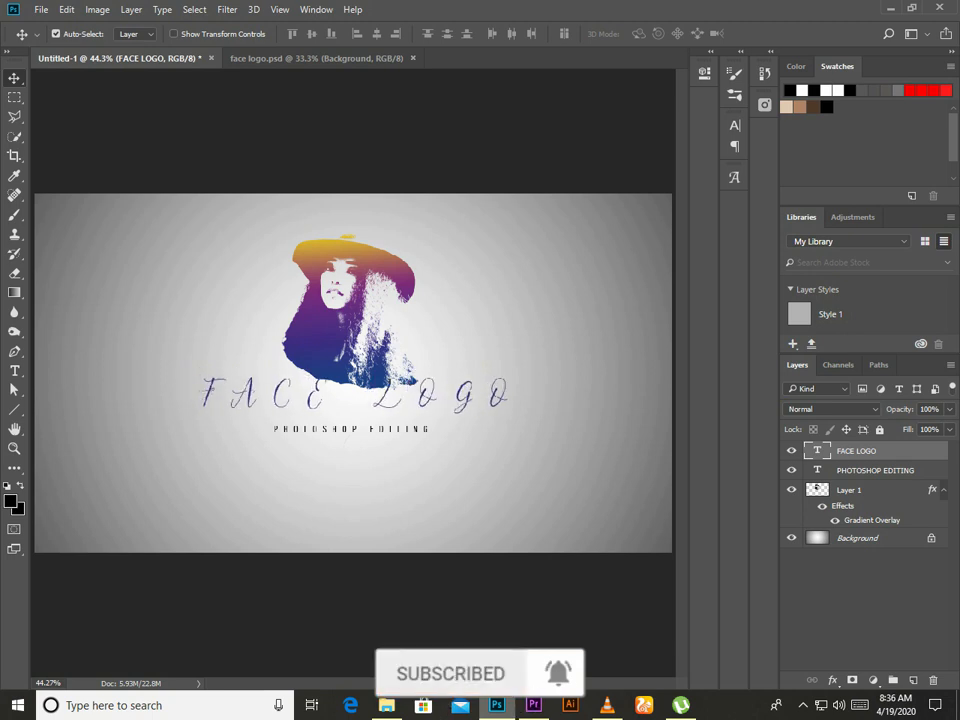
# Step: Enlarge the FACE LOGO text to about 121% around its centre
pyautogui.hotkey('ctrl', 't')
pyautogui.moveTo(525, 377); pyautogui.dragTo(560, 372)
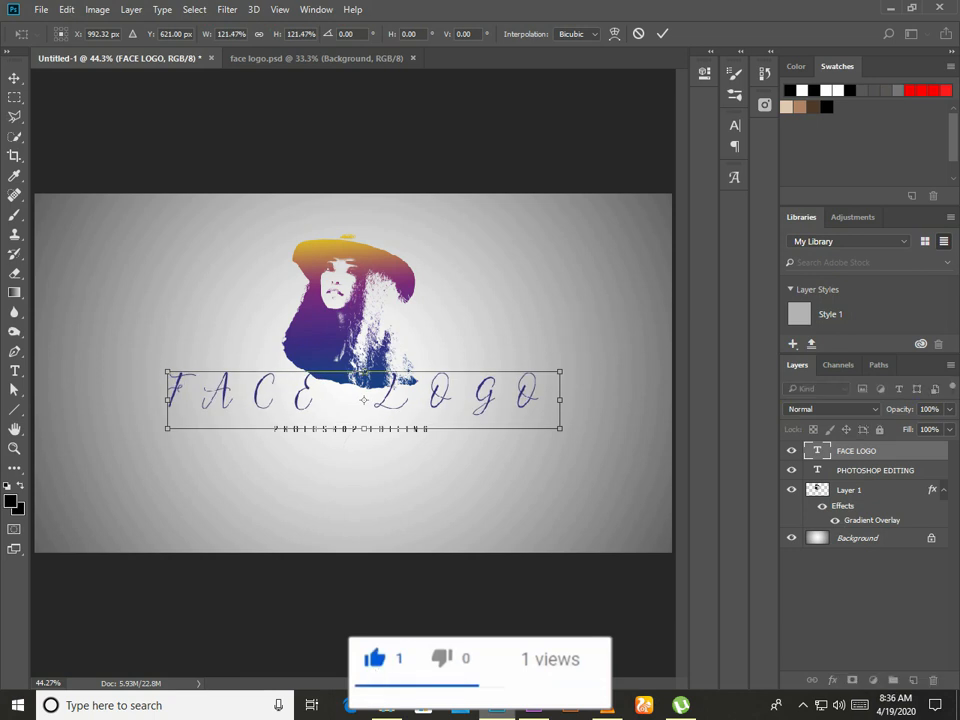
pyautogui.press('Return')
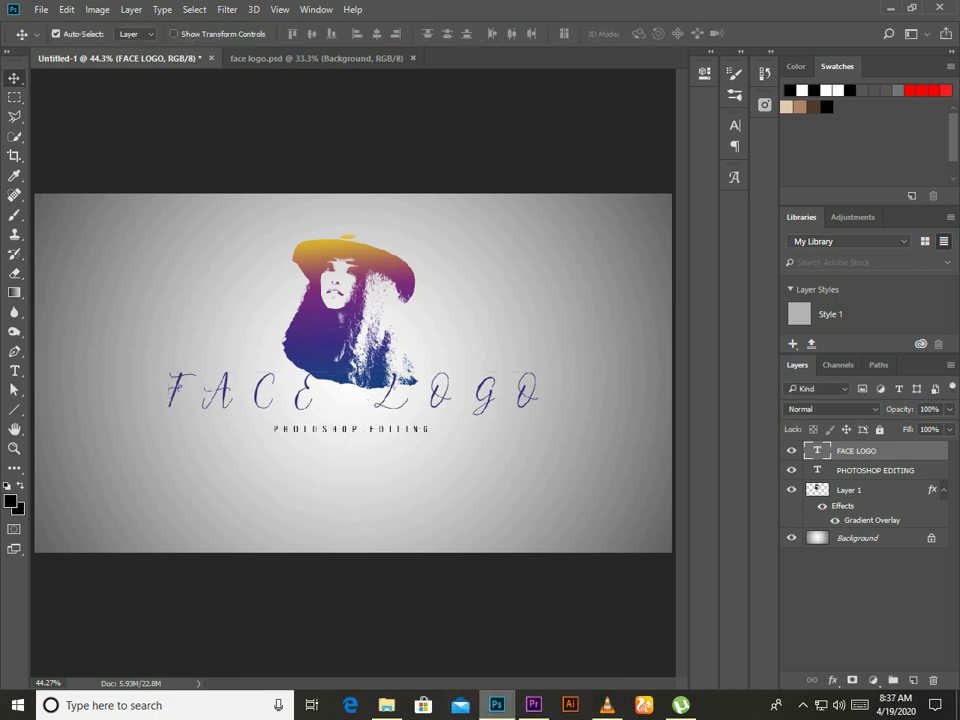
# Step: Enlarge the PHOTOSHOP EDITING text to about 121% around its centre
pyautogui.click(875, 470)
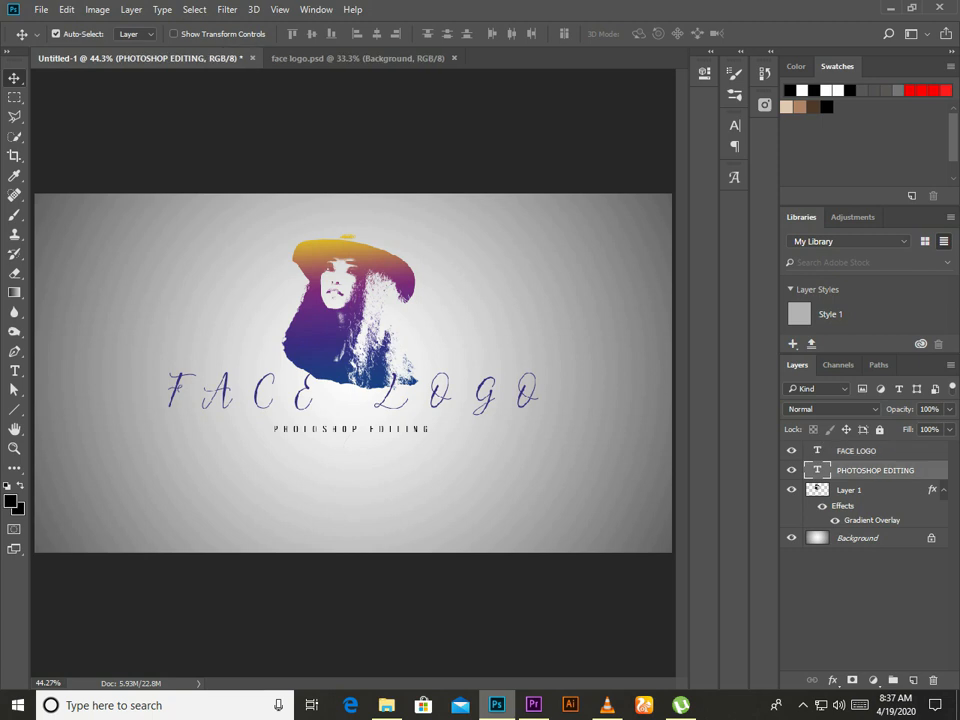
pyautogui.hotkey('ctrl', 't')
pyautogui.moveTo(435, 424); pyautogui.dragTo(451, 421)
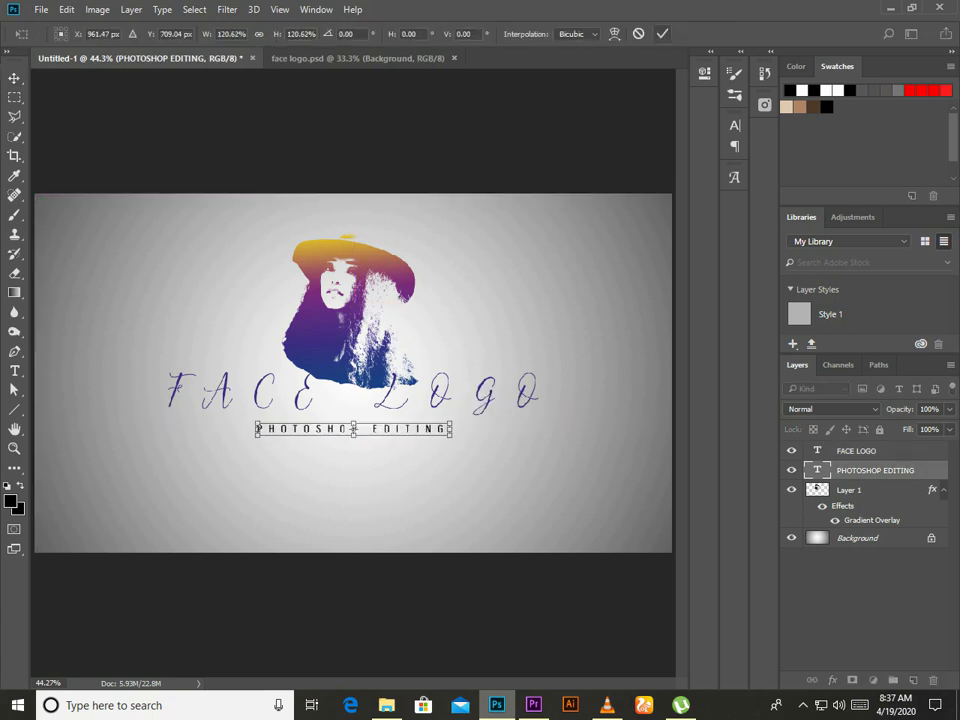
pyautogui.press('Return')
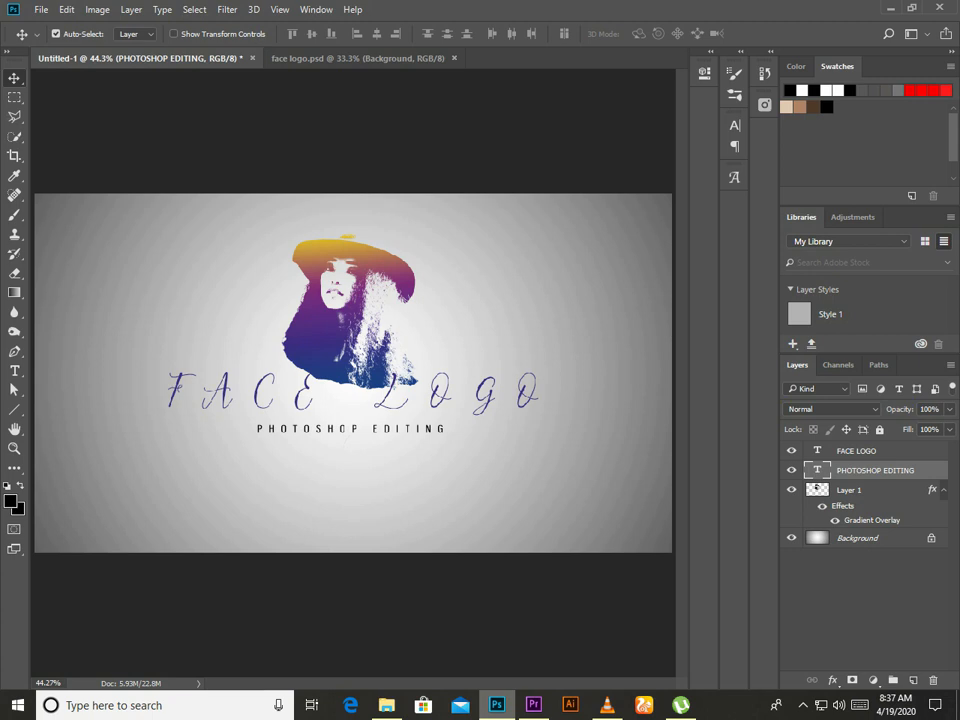
# Step: Merge all layers, from FACE LOGO down to Background, into a single Background layer
pyautogui.click(857, 451)
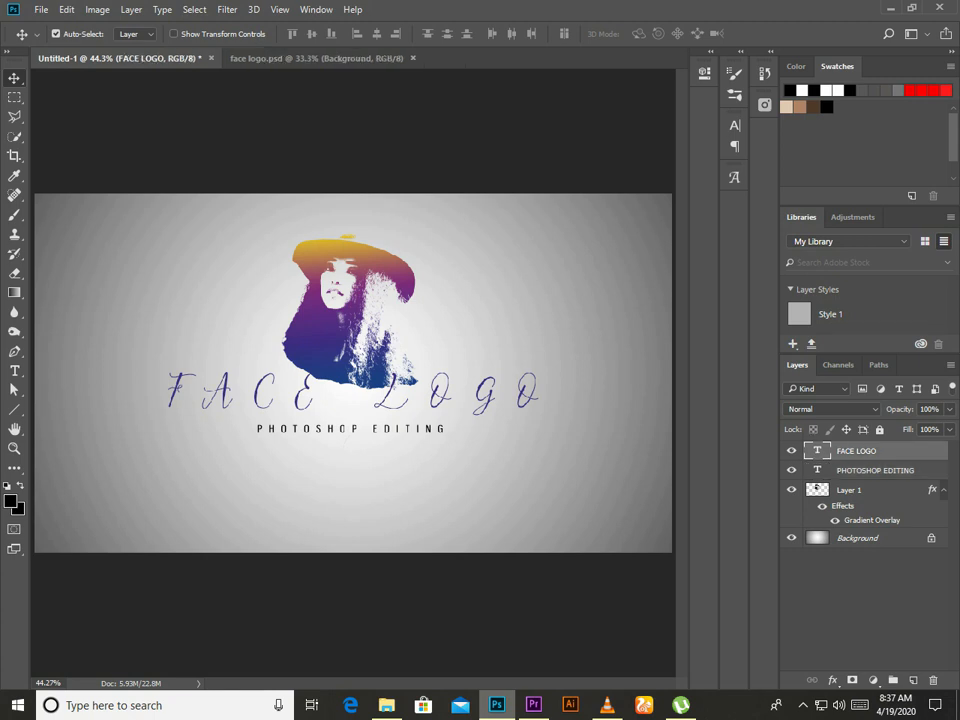
pyautogui.keyDown('shift'); pyautogui.click(857, 538); pyautogui.keyUp('shift')
pyautogui.hotkey('ctrl', 'e')
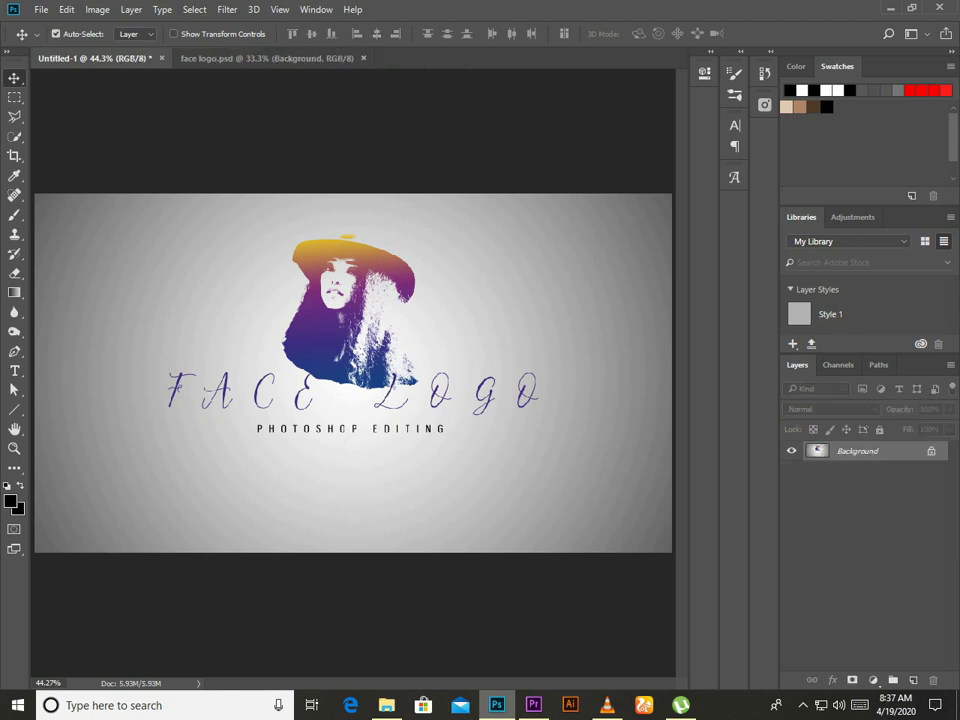
# Step: Add a Curves adjustment layer above the merged image and pull the curve down slightly to darken the colours
pyautogui.click(872, 680)
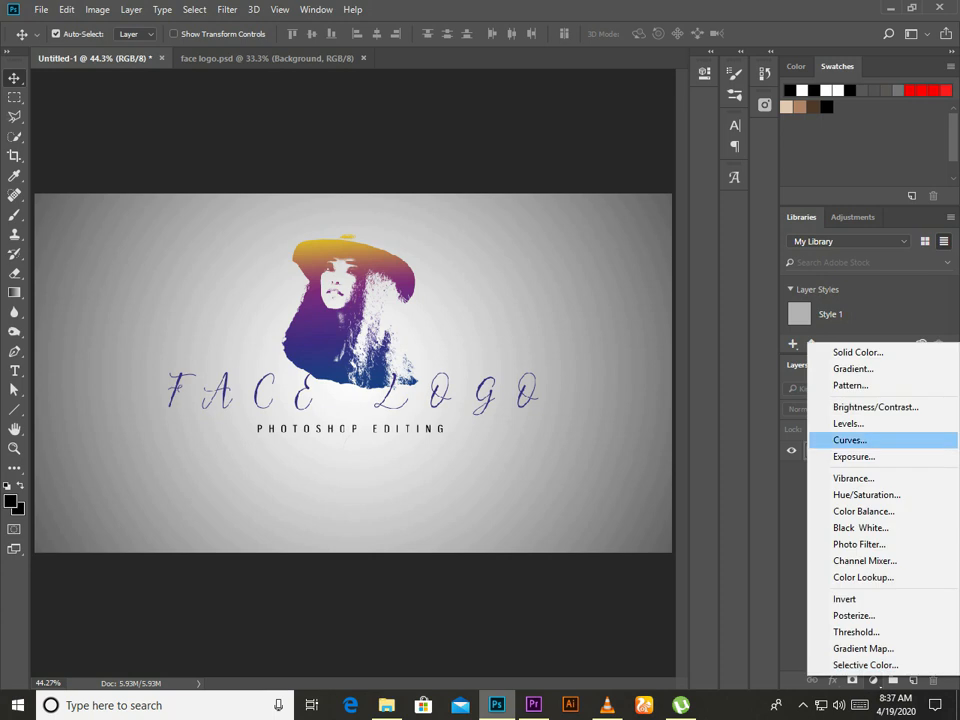
pyautogui.click(840, 437)
pyautogui.moveTo(595, 217); pyautogui.dragTo(587, 237)
pyautogui.click(661, 67)
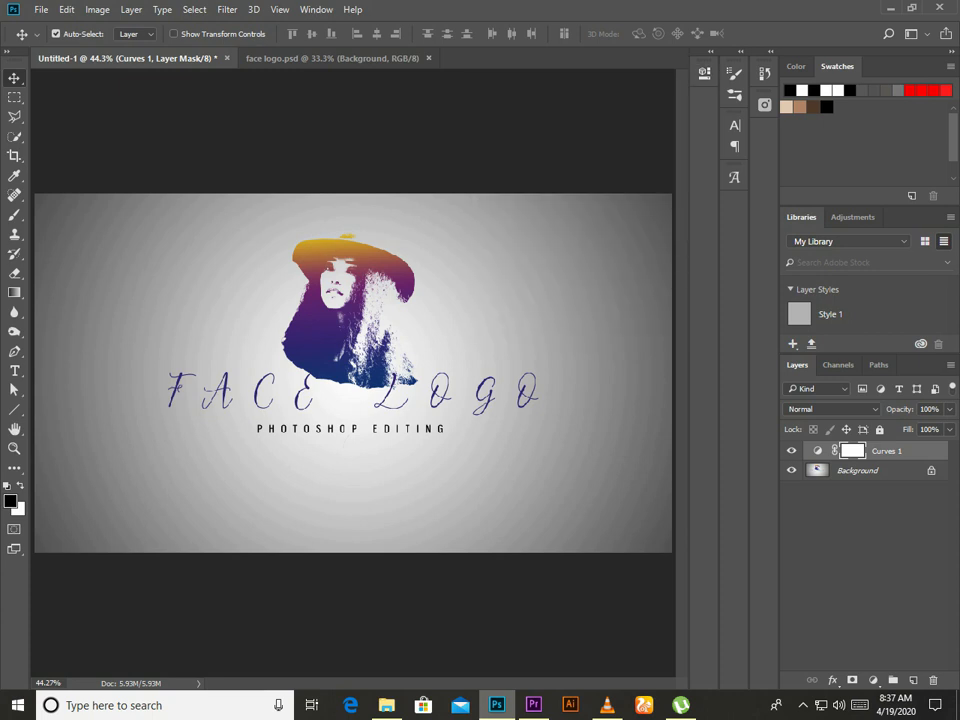
# Step: Add a Hue/Saturation adjustment layer above the Curves layer and set its saturation to -32
pyautogui.click(873, 680)
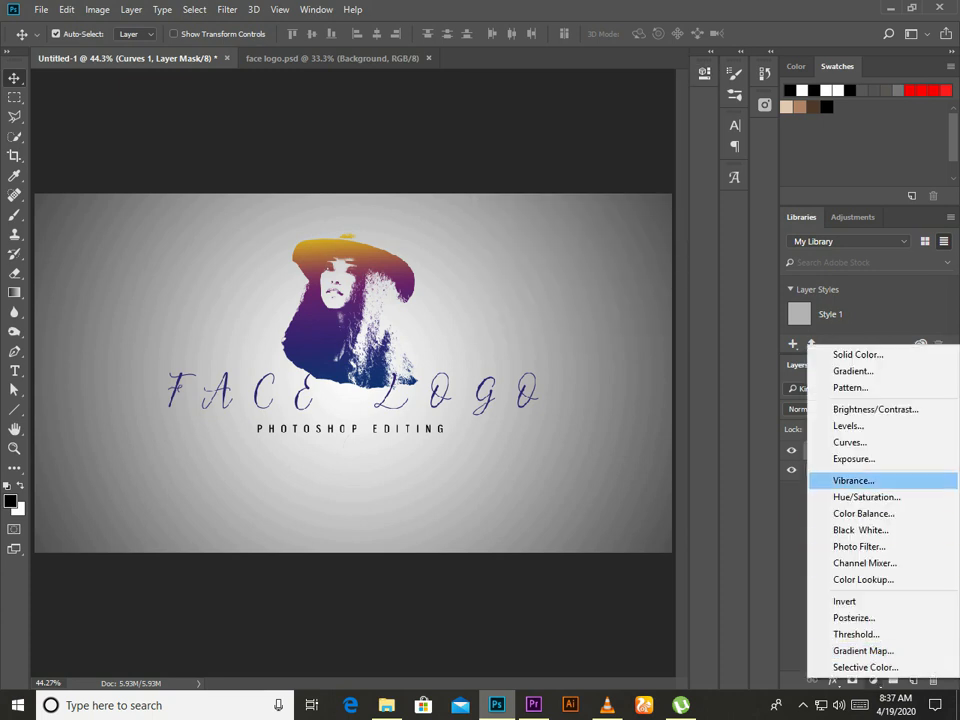
pyautogui.click(857, 497)
pyautogui.moveTo(576, 199); pyautogui.dragTo(547, 199)
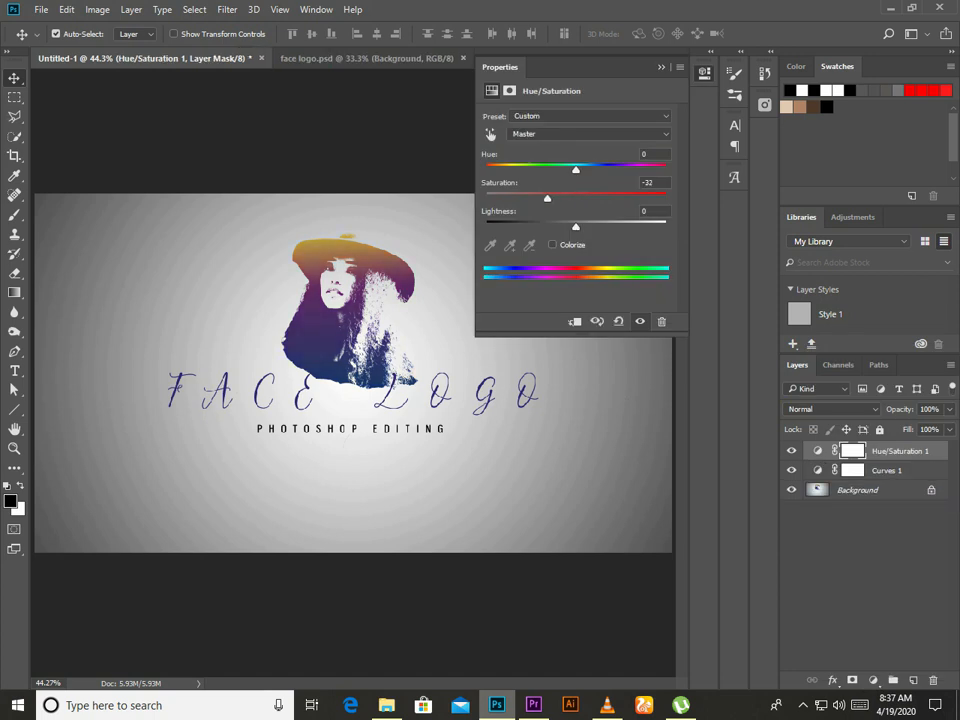